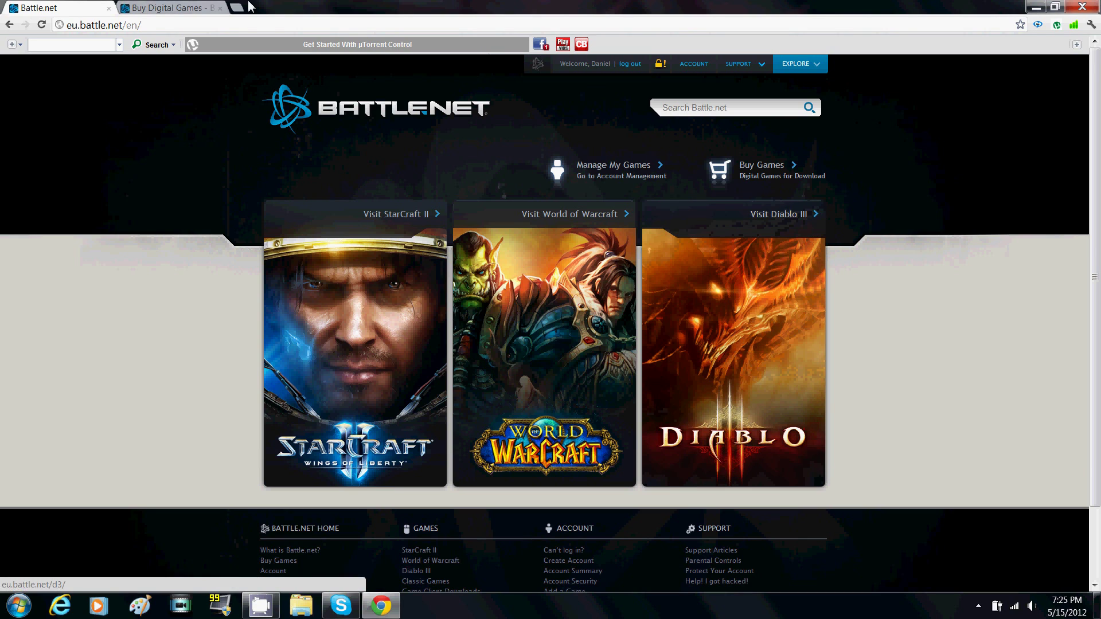
Step: Switch to the Diablo III digital purchase page on Battle.net and examine the listed price
left_click(167, 7)
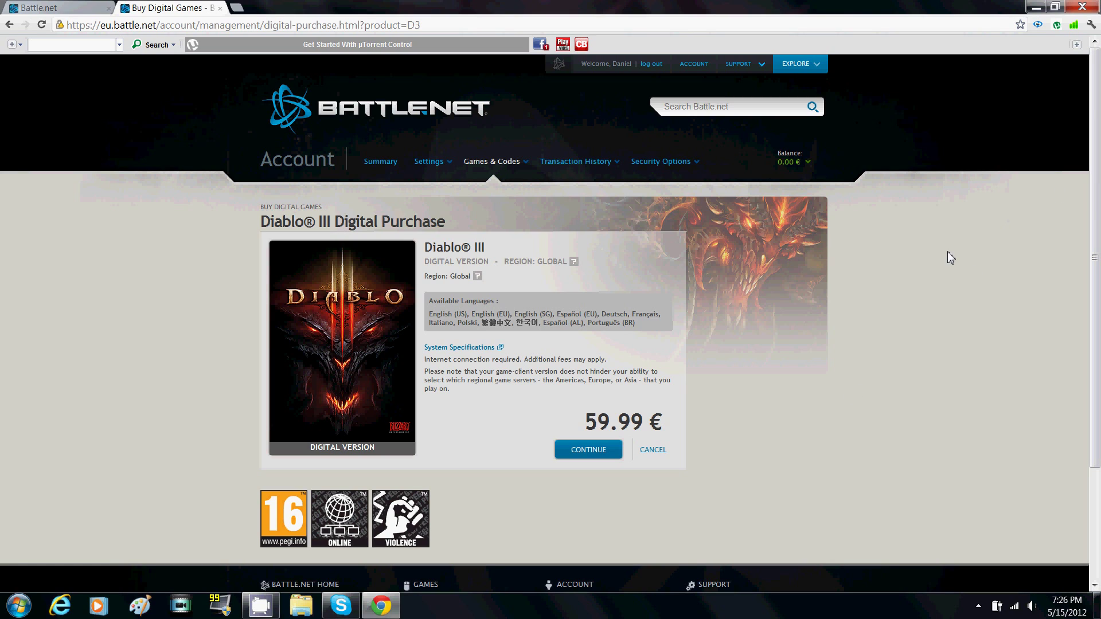
left_click_drag(584, 423, 677, 423)
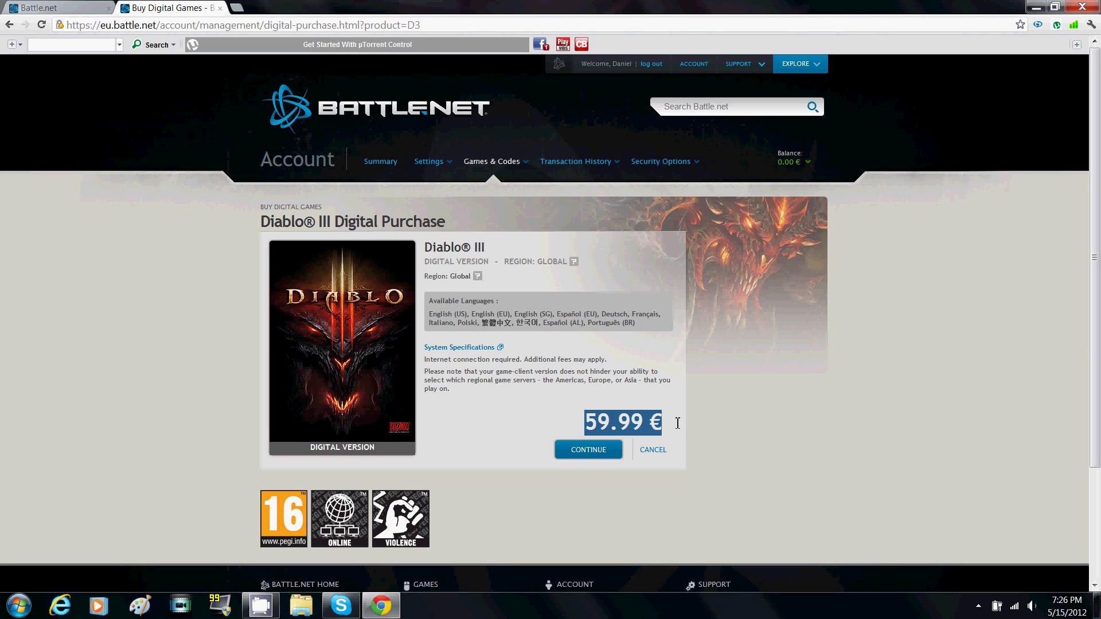
left_click(614, 380)
left_click_drag(585, 408, 676, 427)
left_click(676, 430)
left_click(579, 408)
left_click(671, 398)
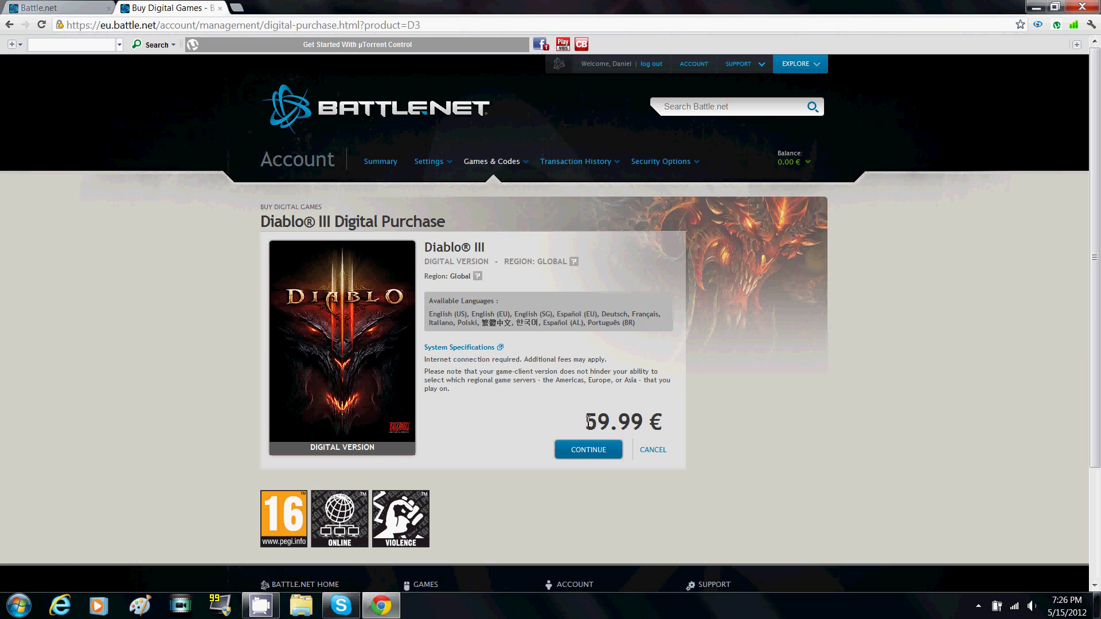
left_click_drag(587, 422, 665, 423)
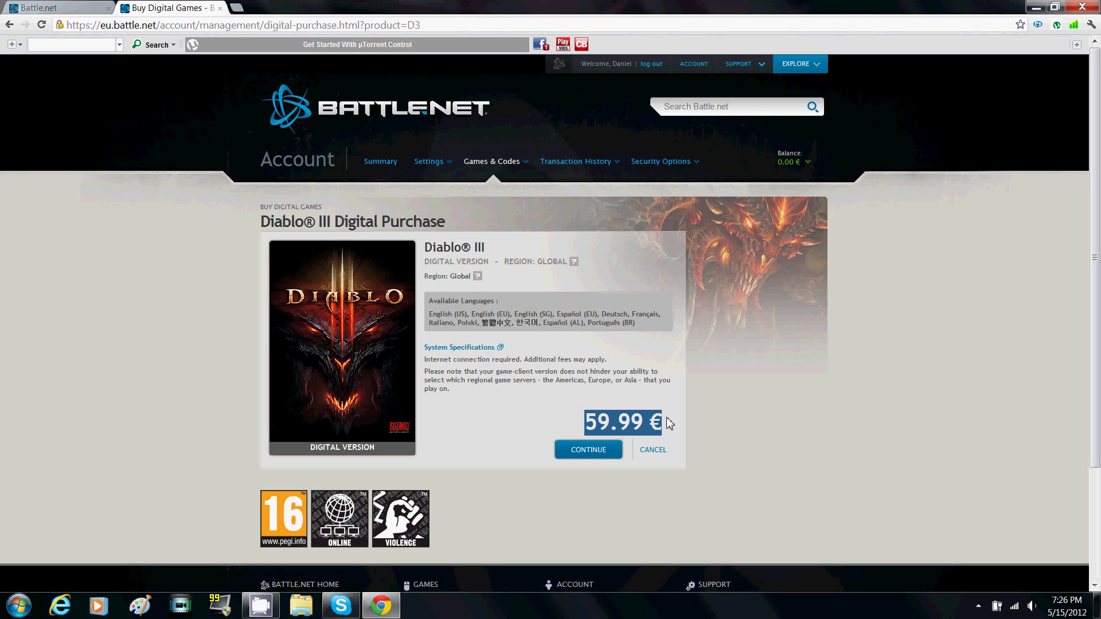
left_click_drag(669, 422, 820, 315)
left_click(1002, 213)
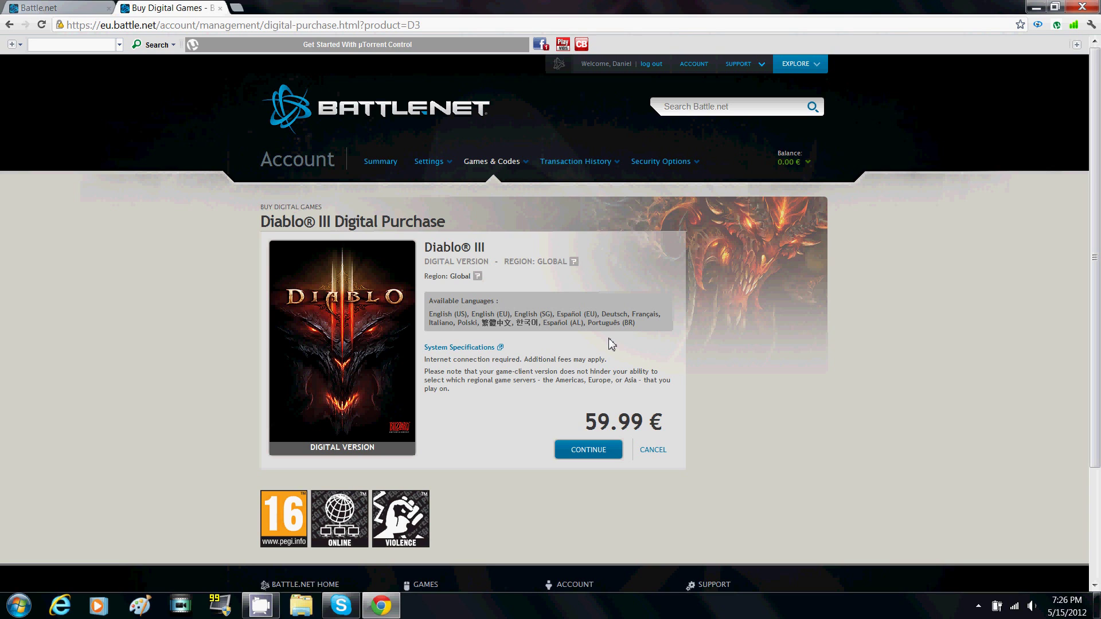
Step: Open a new browser tab
key("ctrl+t")
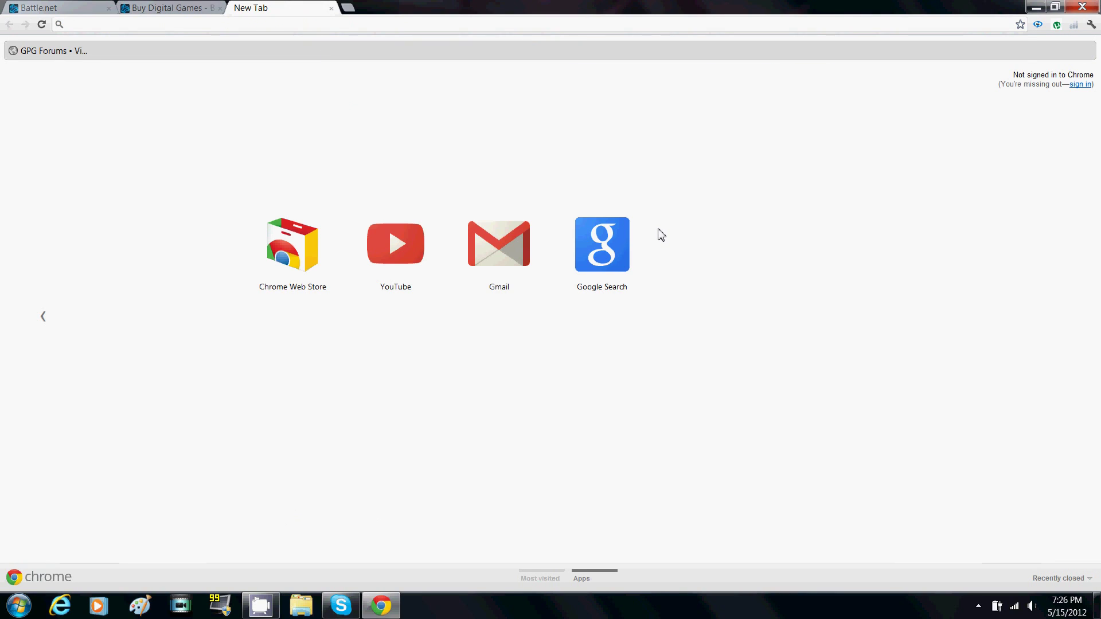
type("ebay")
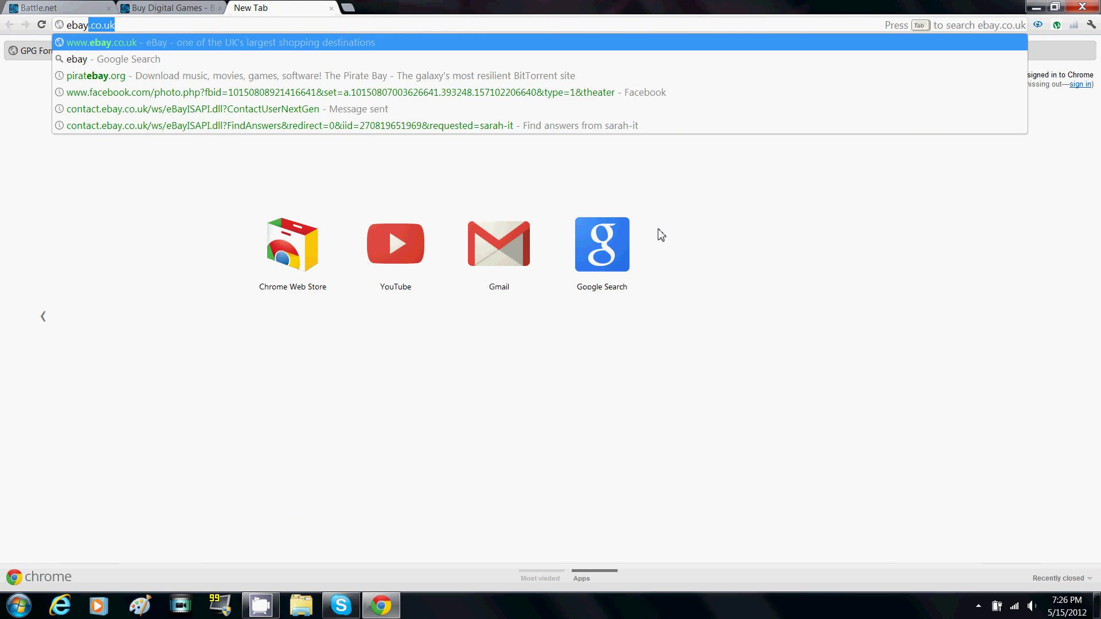
key("BackSpace")
key("BackSpace")
key("BackSpace")
key("BackSpace")
Step: Go to google.com, search for "diablo 3" and restrict the results to Shopping
type("google.com")
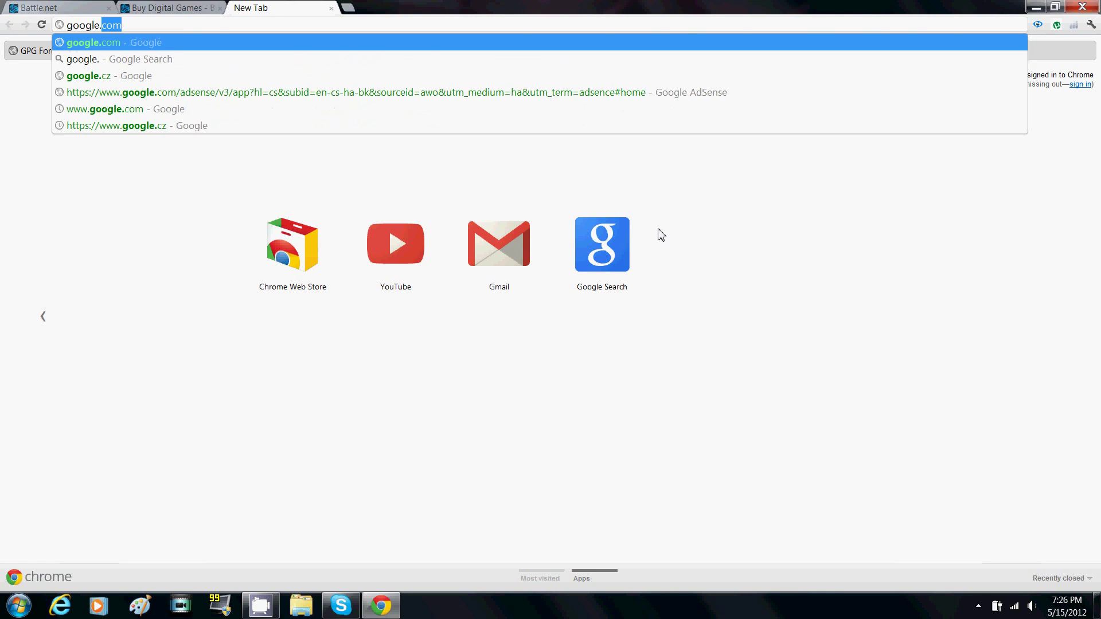
key("Return")
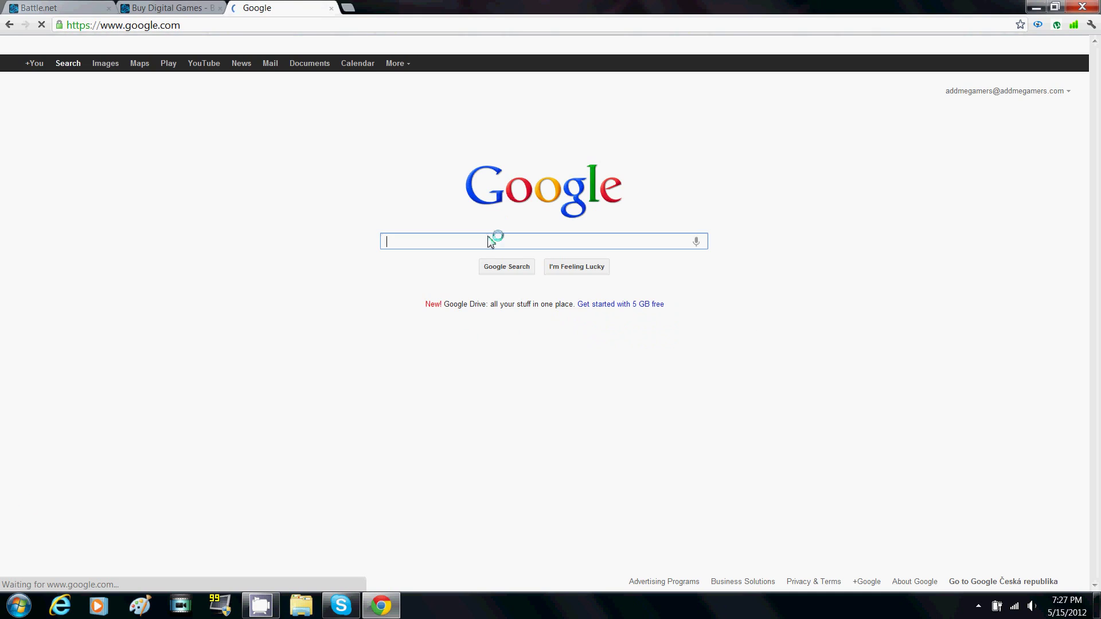
left_click(490, 238)
type("diablo 3")
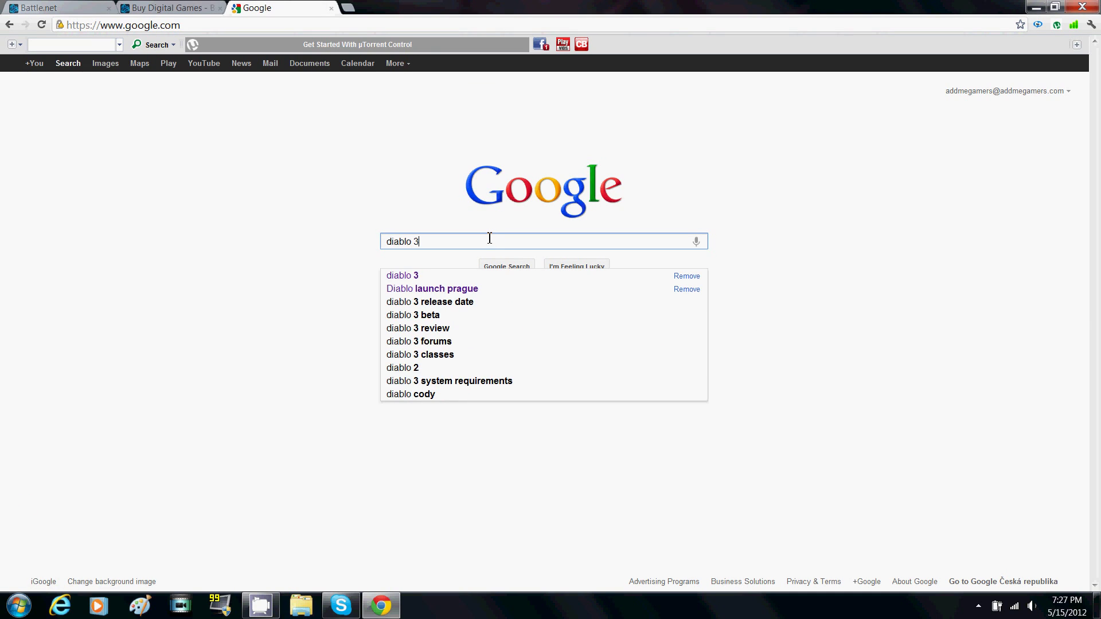
key("Return")
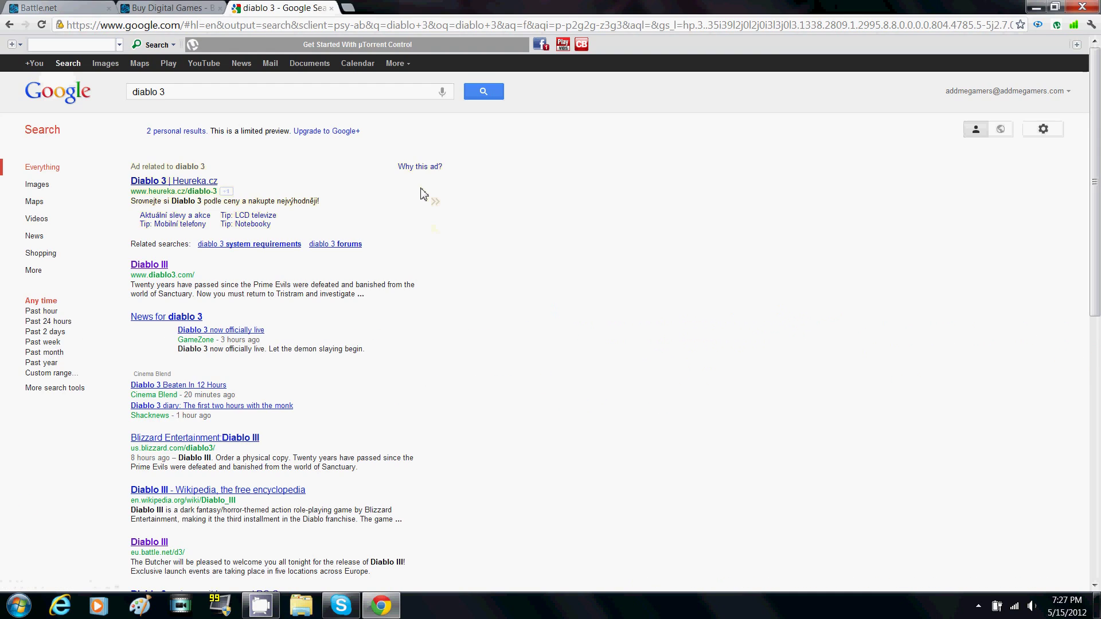
left_click(68, 258)
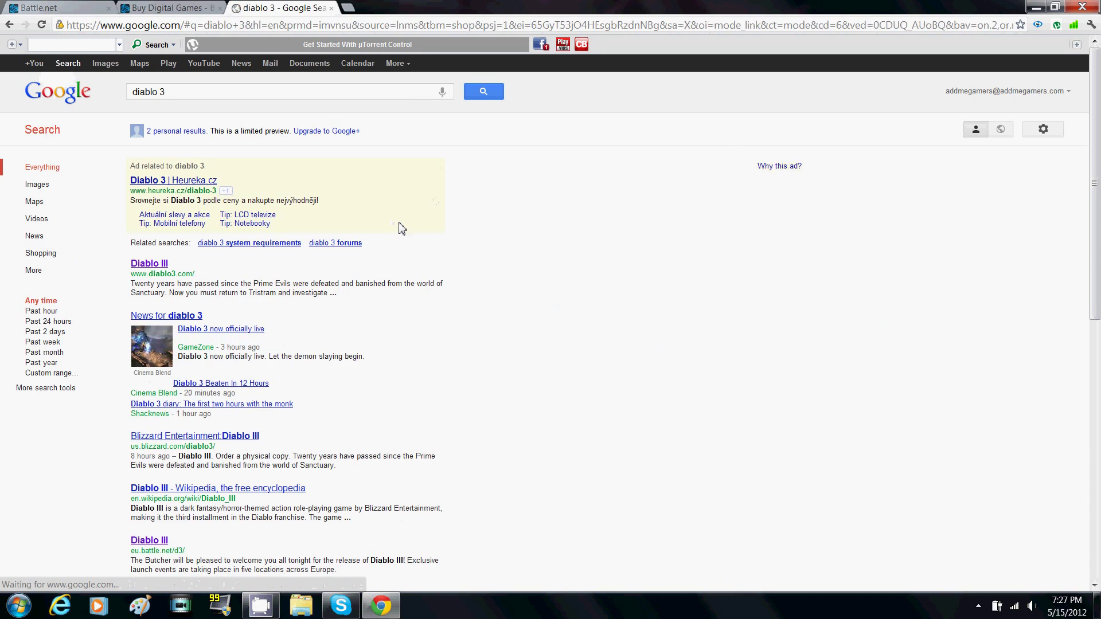
Step: Examine the shopping offers for Diablo III and compare the prices of the different sellers
scroll(674, 343, "down", 3)
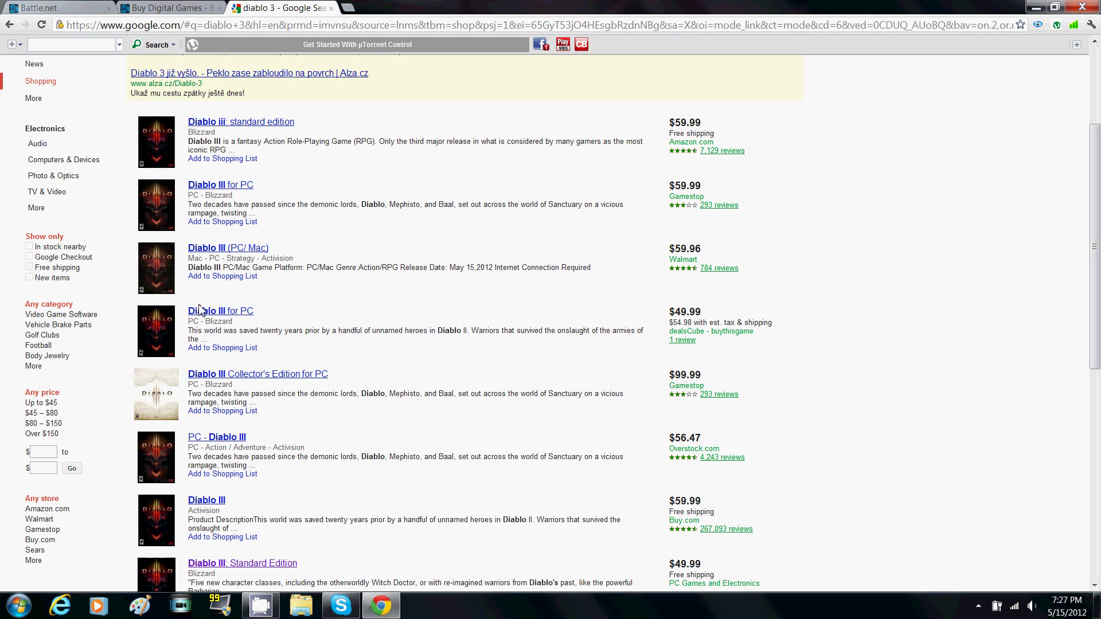
scroll(728, 312, "down", 9)
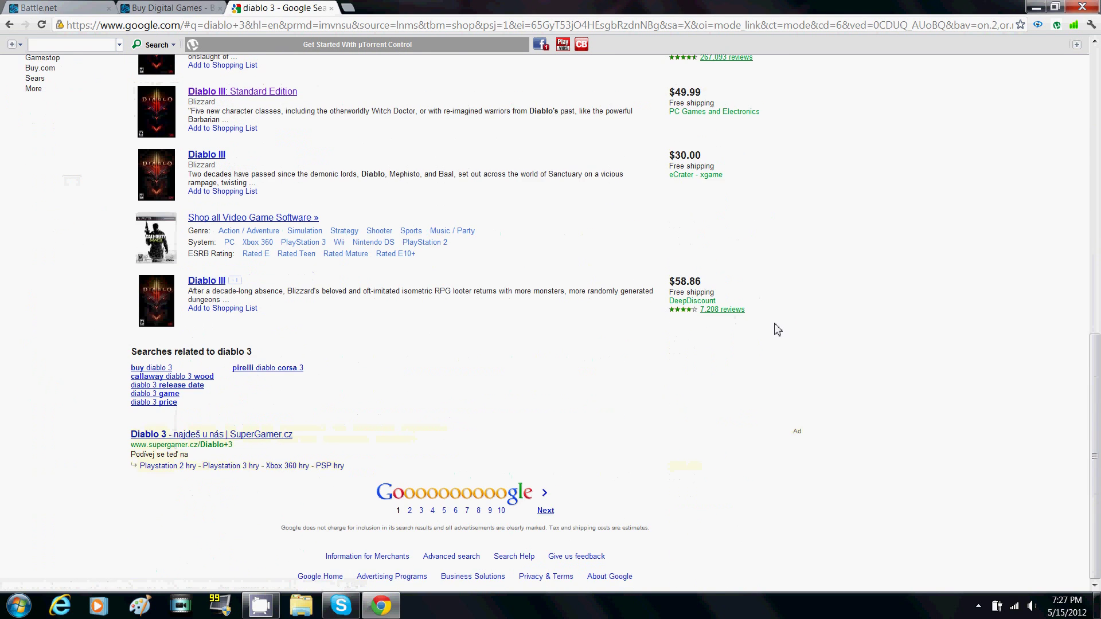
scroll(776, 326, "up", 6)
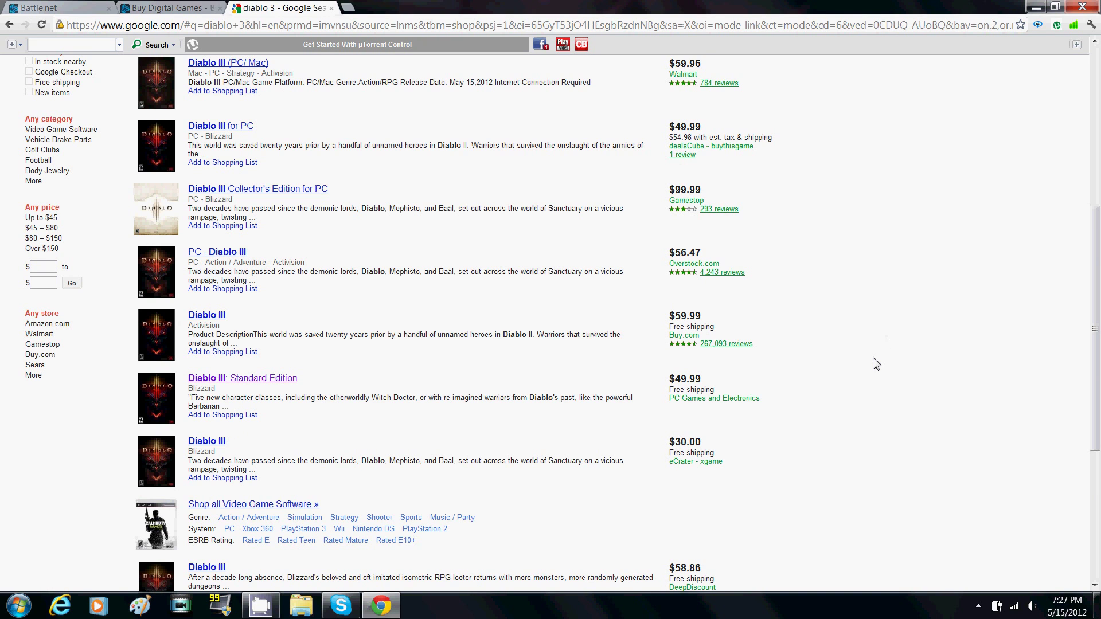
scroll(877, 359, "down", 4)
scroll(877, 355, "up", 6)
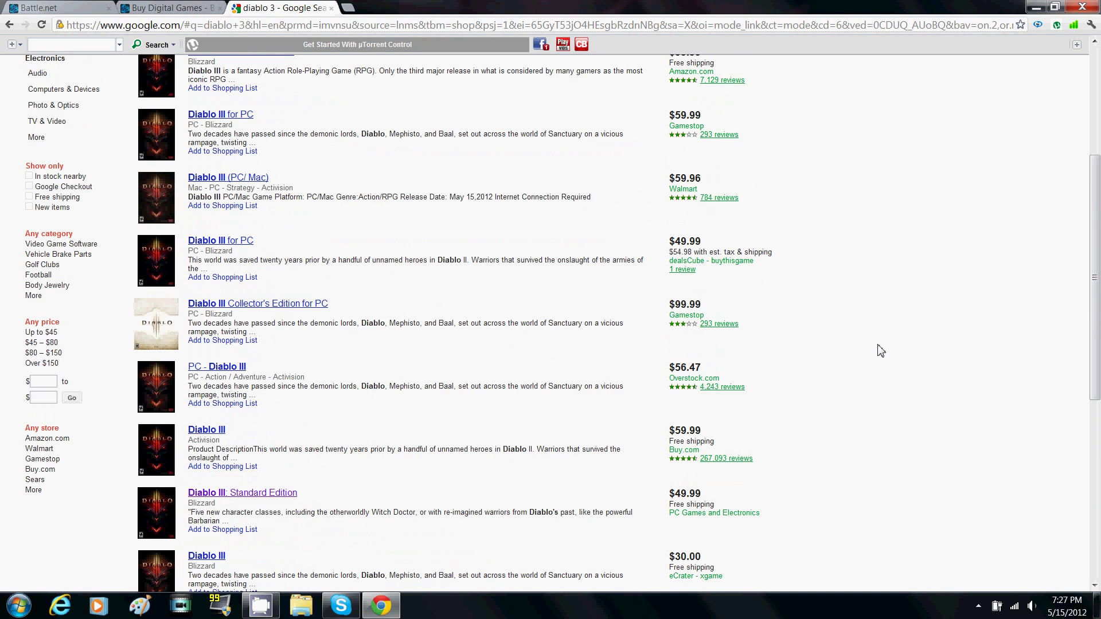
scroll(889, 371, "up", 4)
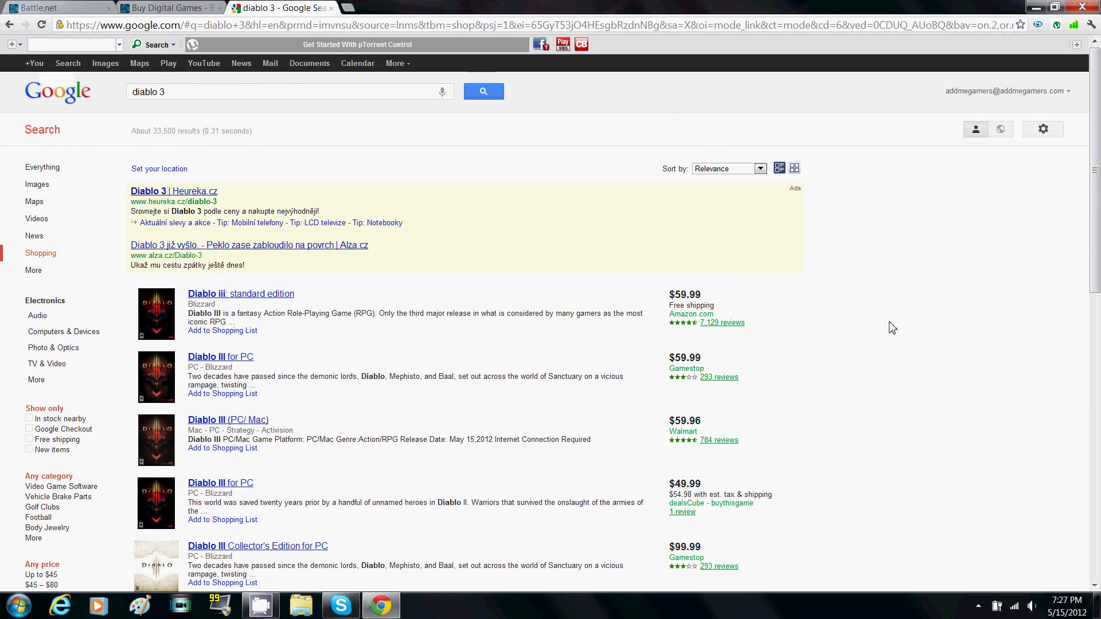
scroll(917, 371, "down", 10)
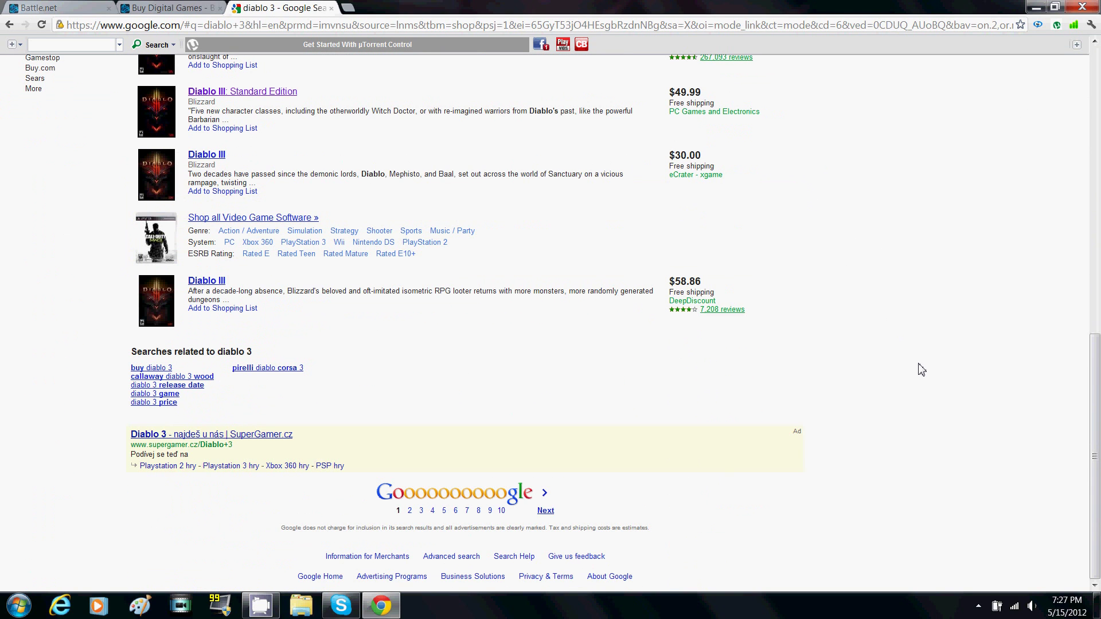
scroll(921, 370, "up", 6)
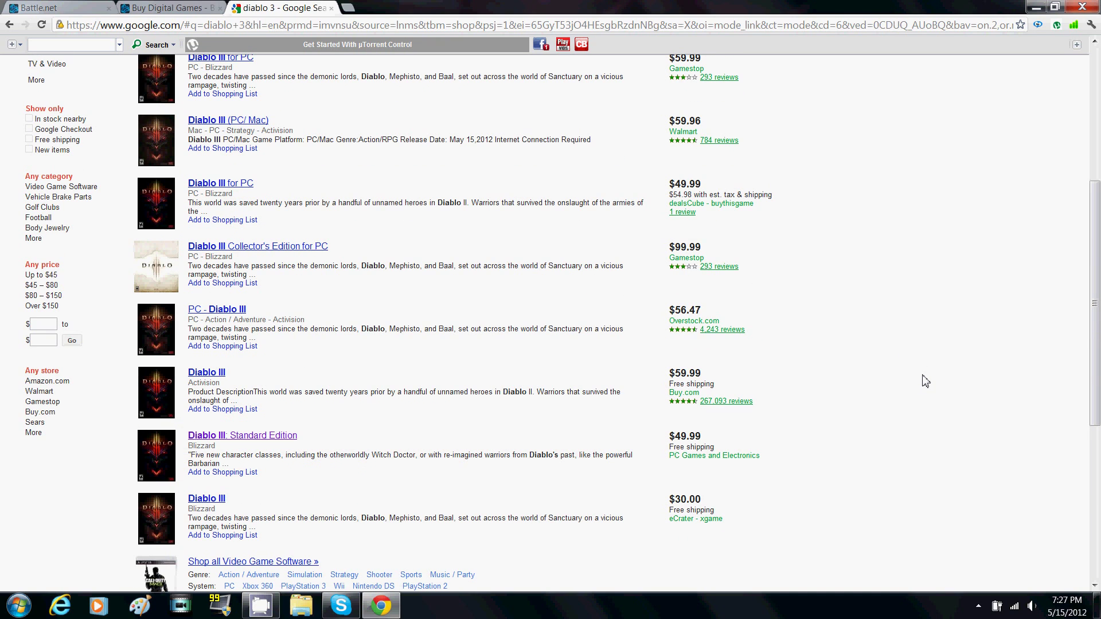
scroll(924, 379, "up", 5)
scroll(930, 307, "down", 5)
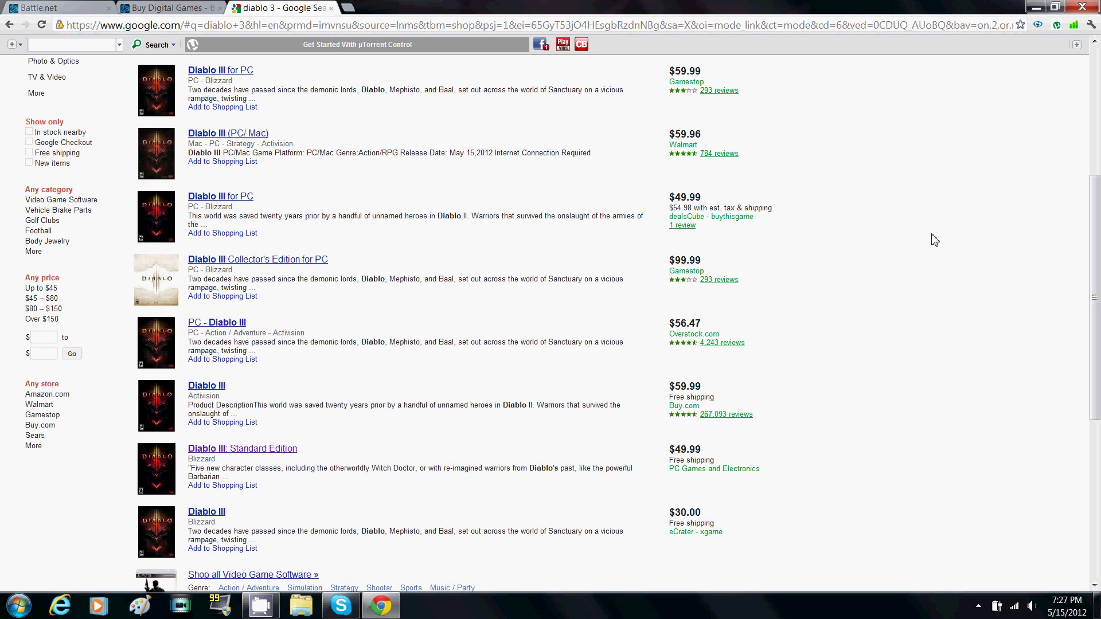
scroll(934, 239, "up", 5)
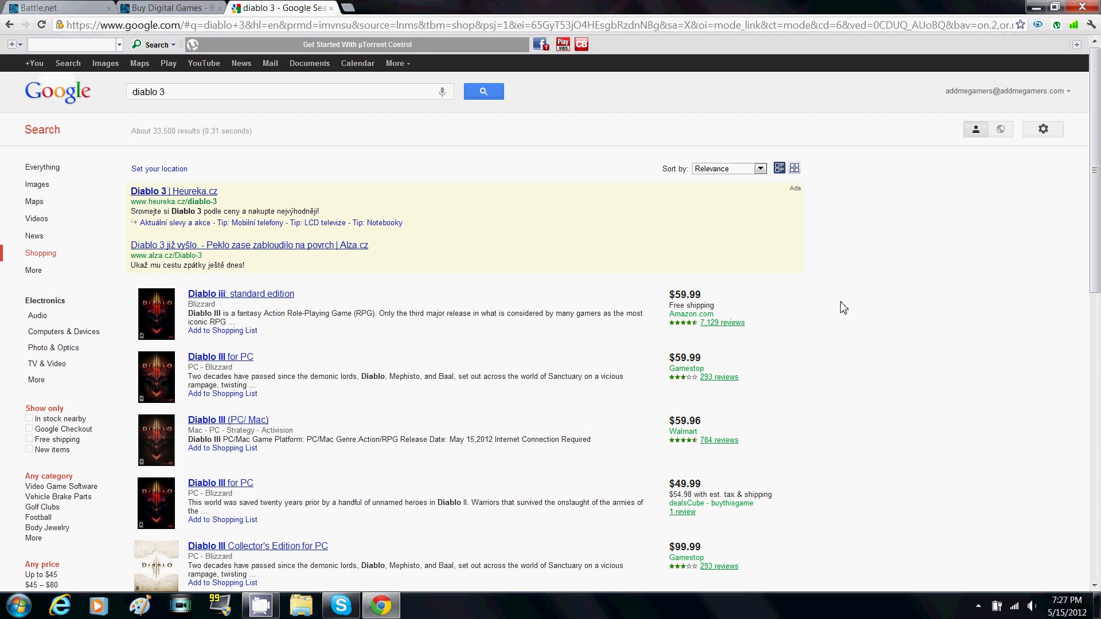
scroll(842, 312, "down", 4)
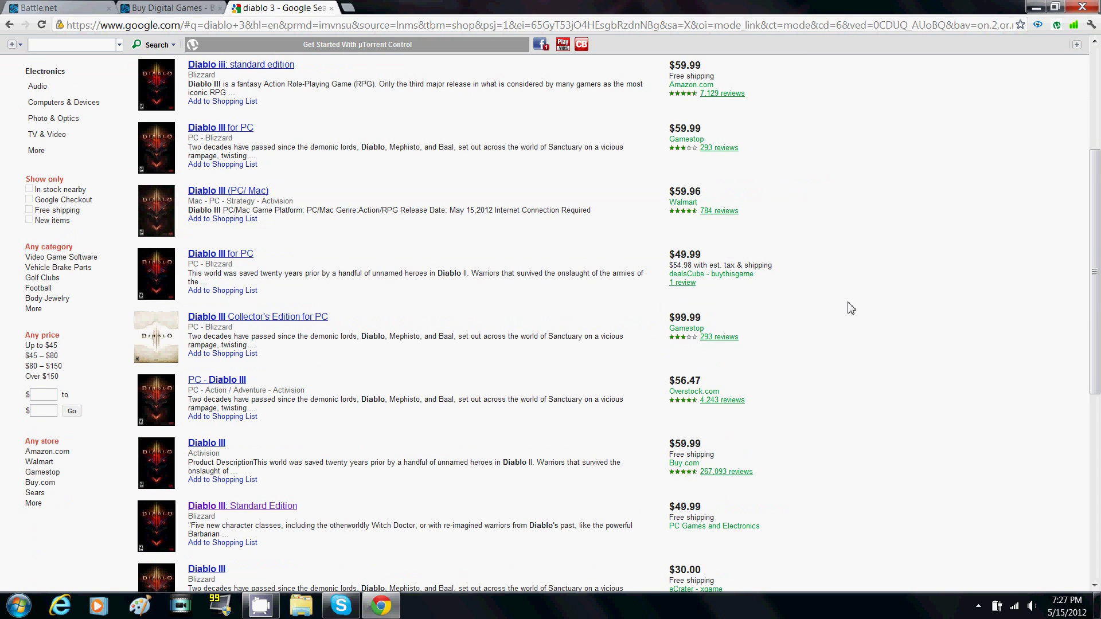
scroll(853, 306, "up", 4)
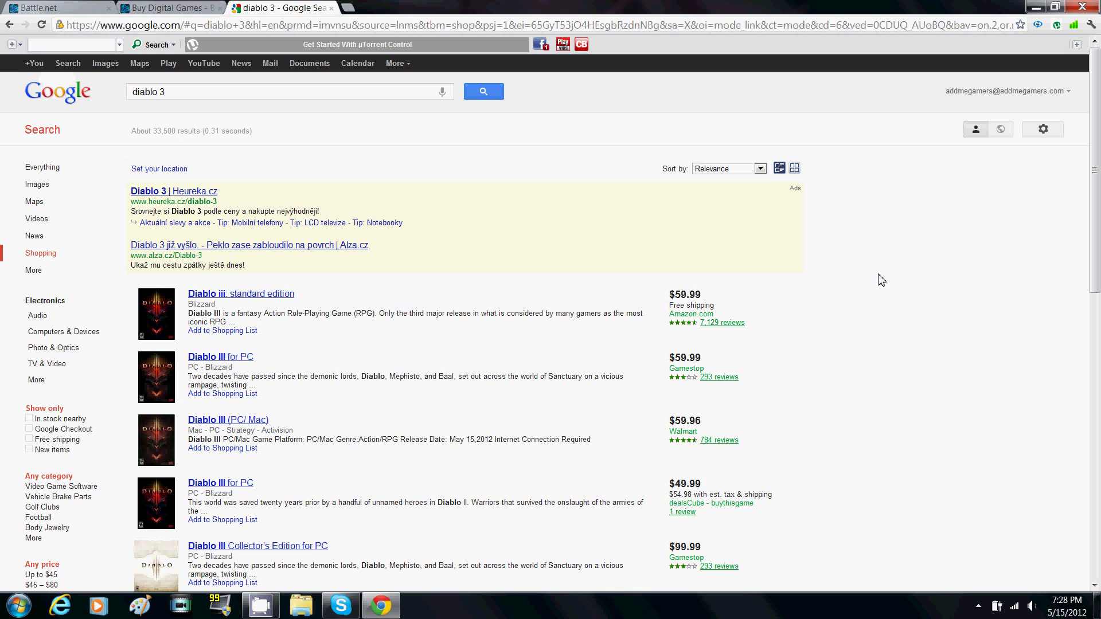
scroll(919, 225, "down", 5)
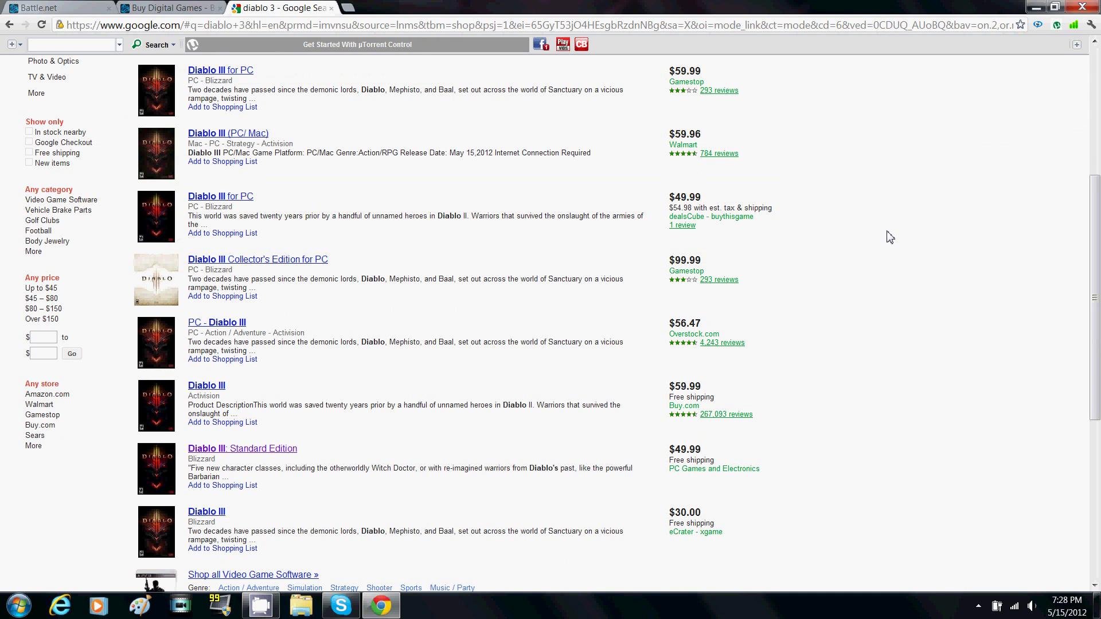
Step: Compare the Battle.net digital purchase price of Diablo III with the sellers' offers in the Google Shopping results
left_click(195, 7)
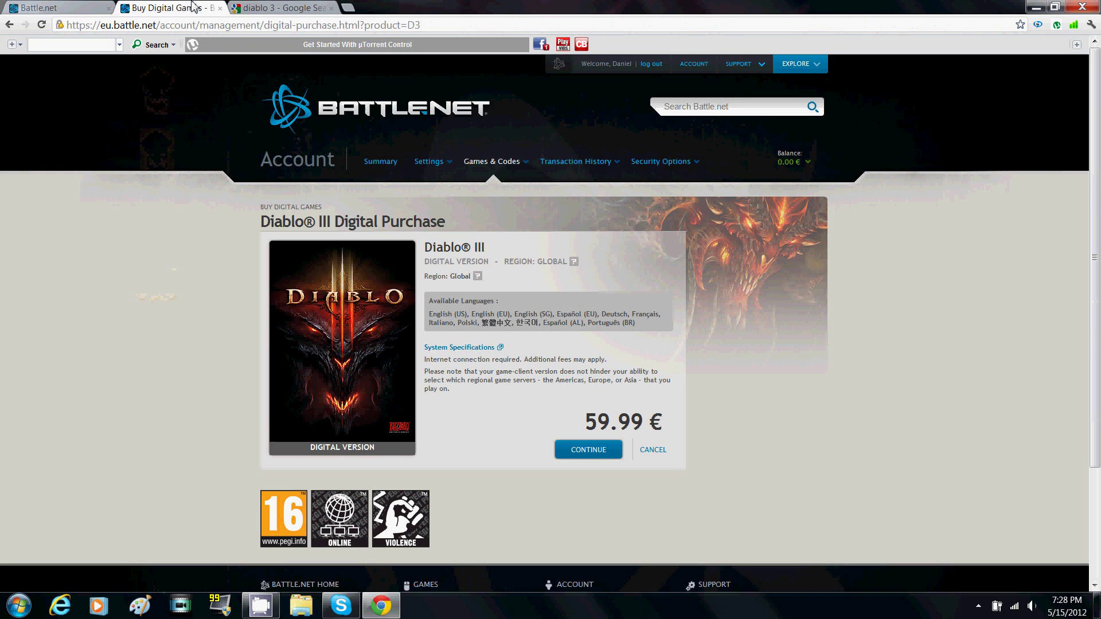
left_click(252, 8)
scroll(427, 321, "down", 5)
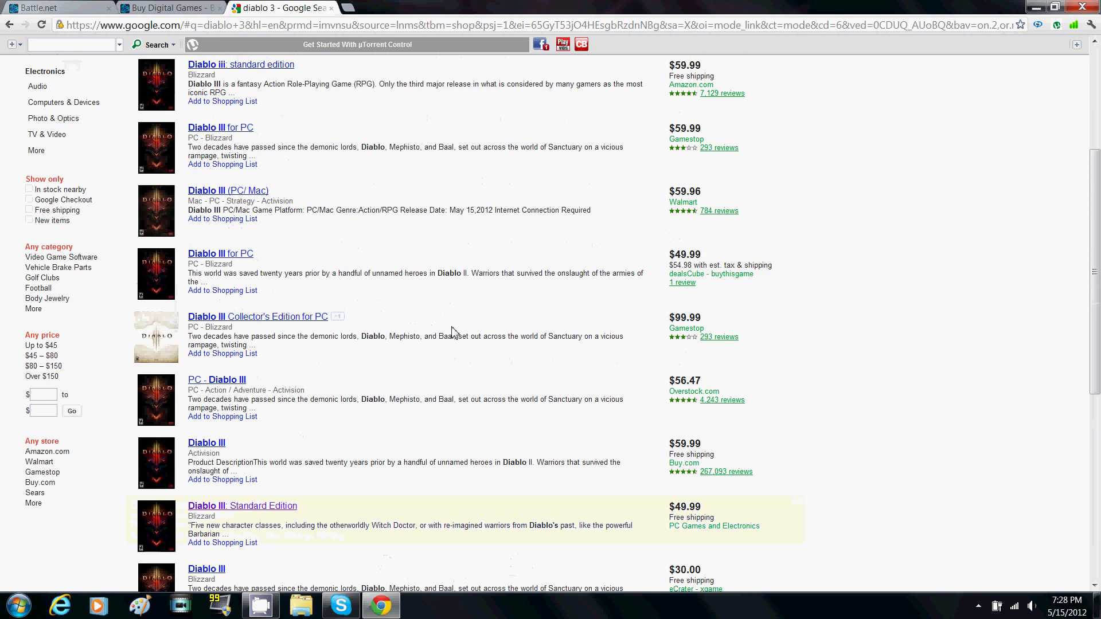
scroll(450, 333, "up", 10)
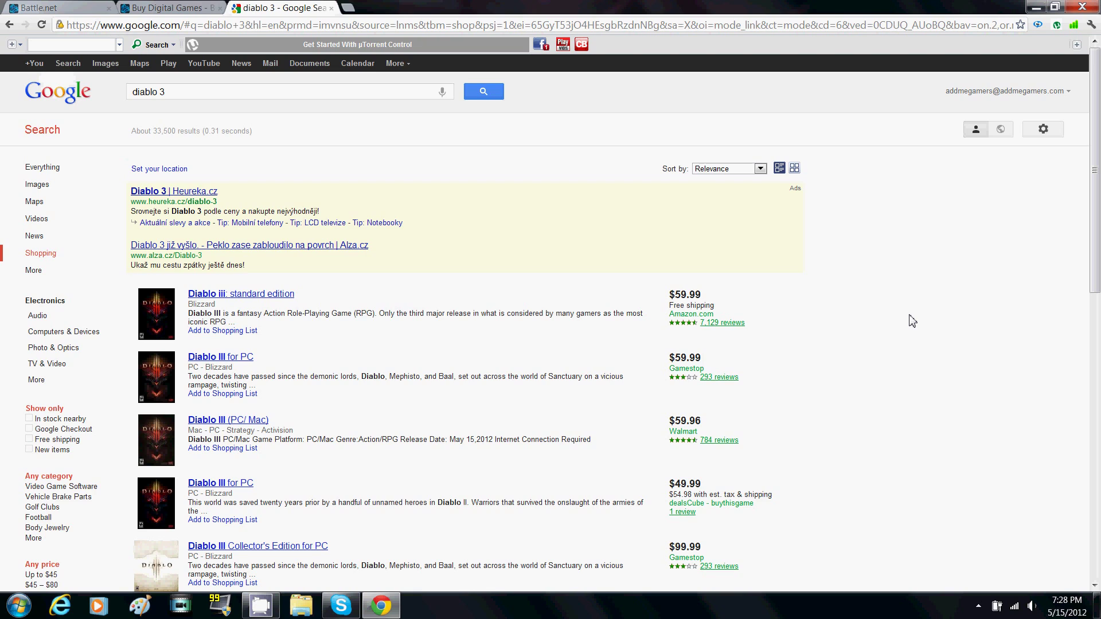
scroll(912, 320, "down", 10)
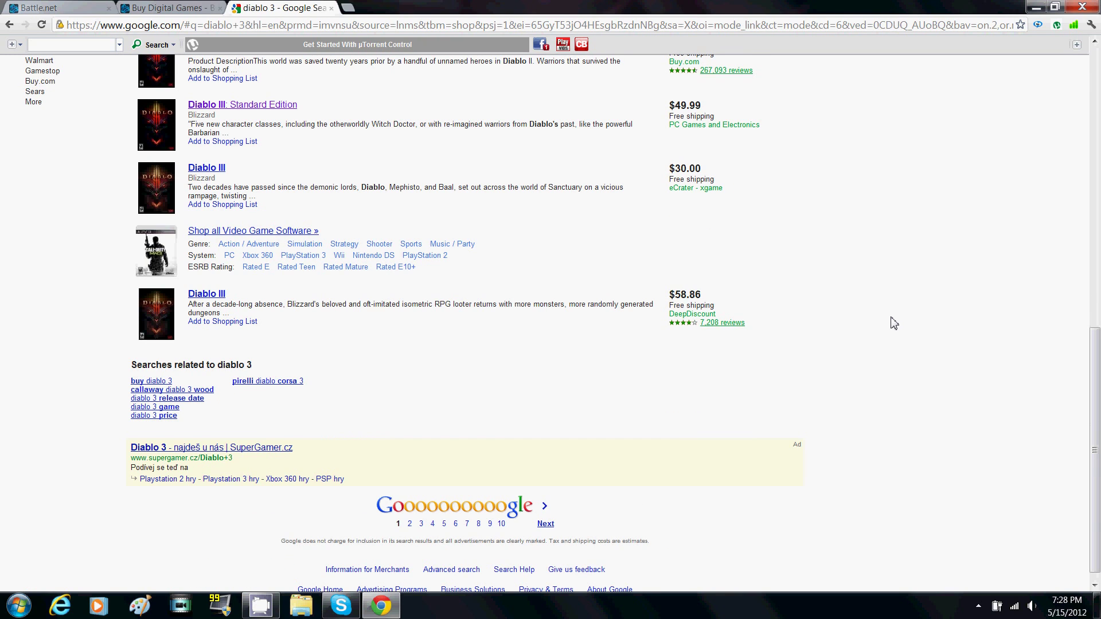
scroll(896, 323, "up", 10)
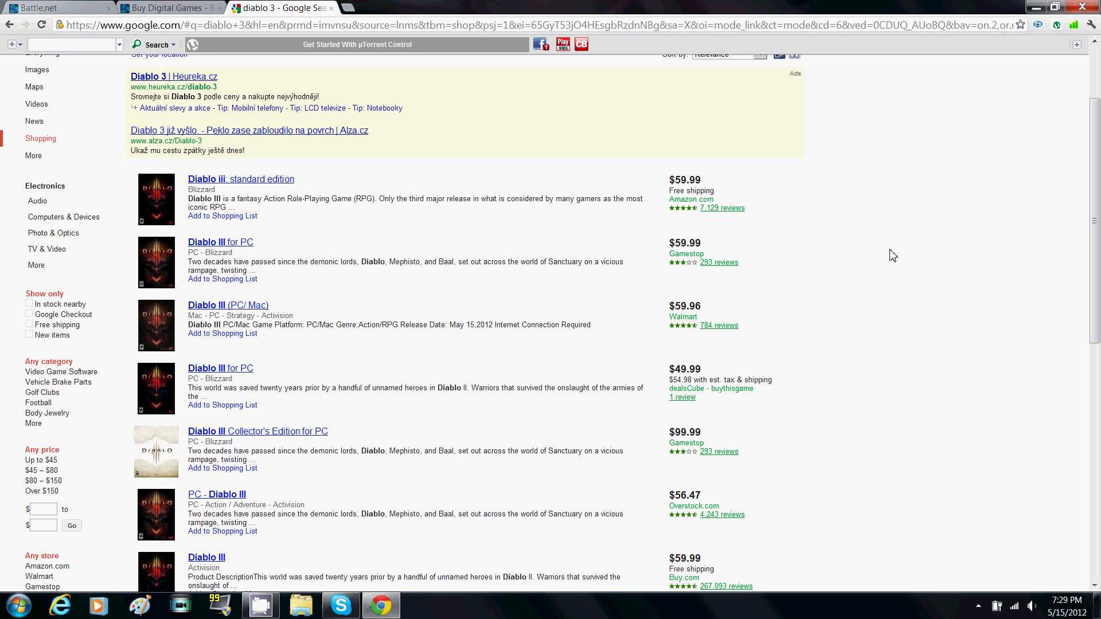
scroll(866, 252, "up", 2)
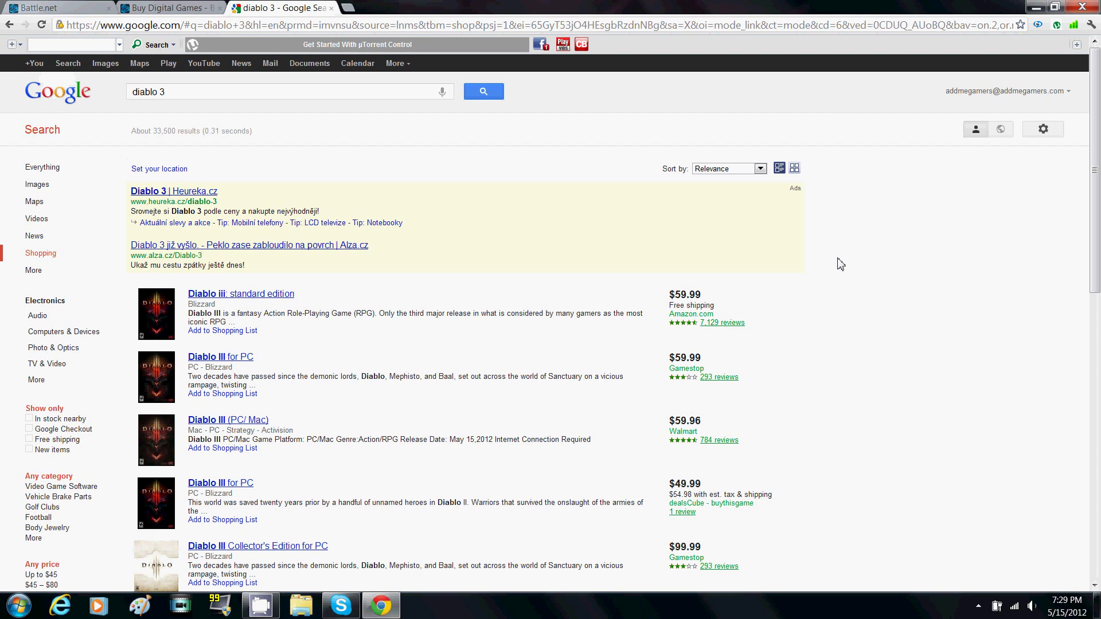
Step: Return to the Battle.net home page, continue to Account Management and choose to add a game to the account
left_click(55, 8)
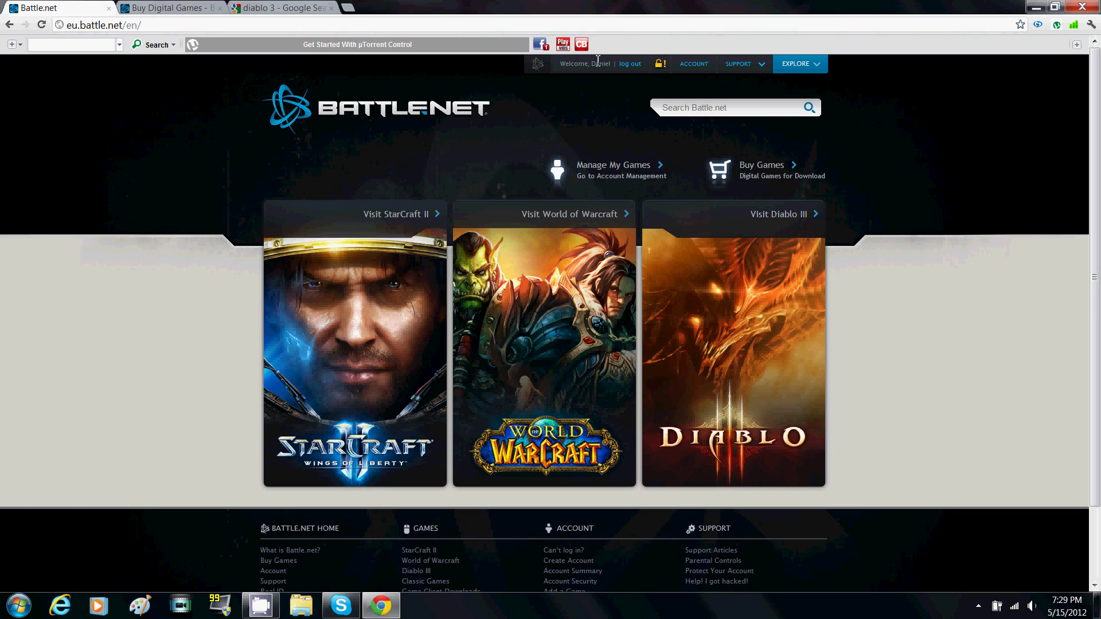
left_click(693, 65)
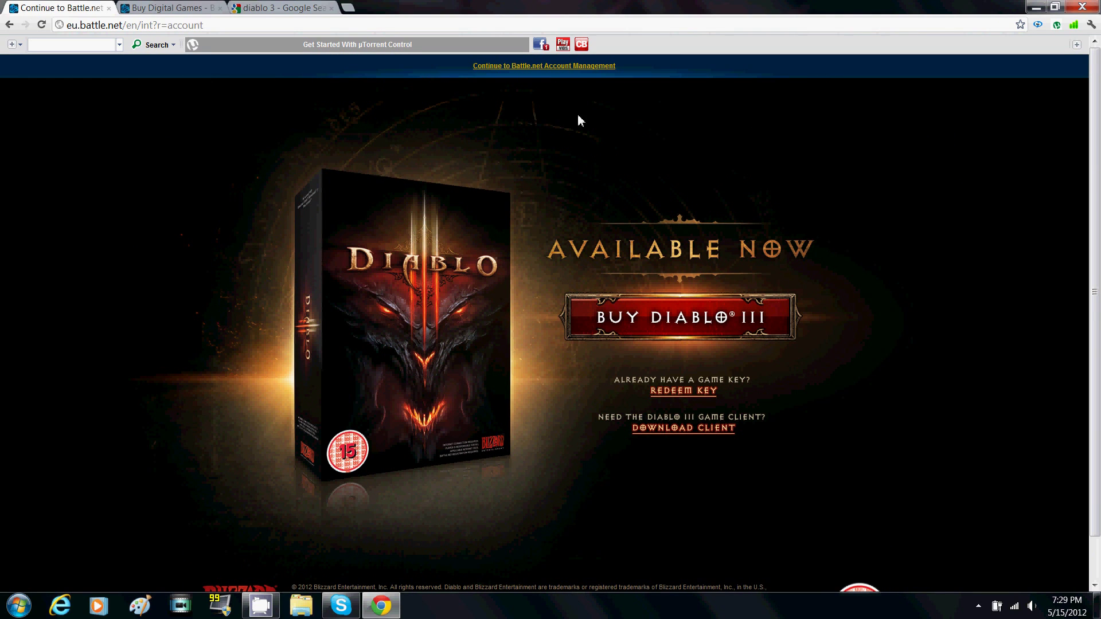
left_click(512, 68)
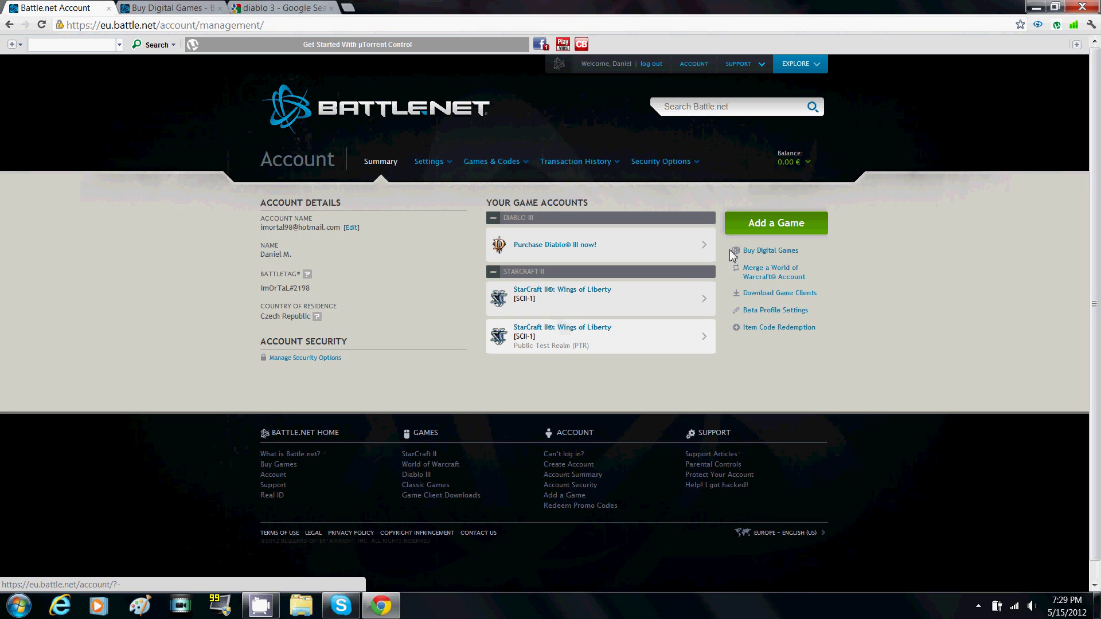
left_click(527, 165)
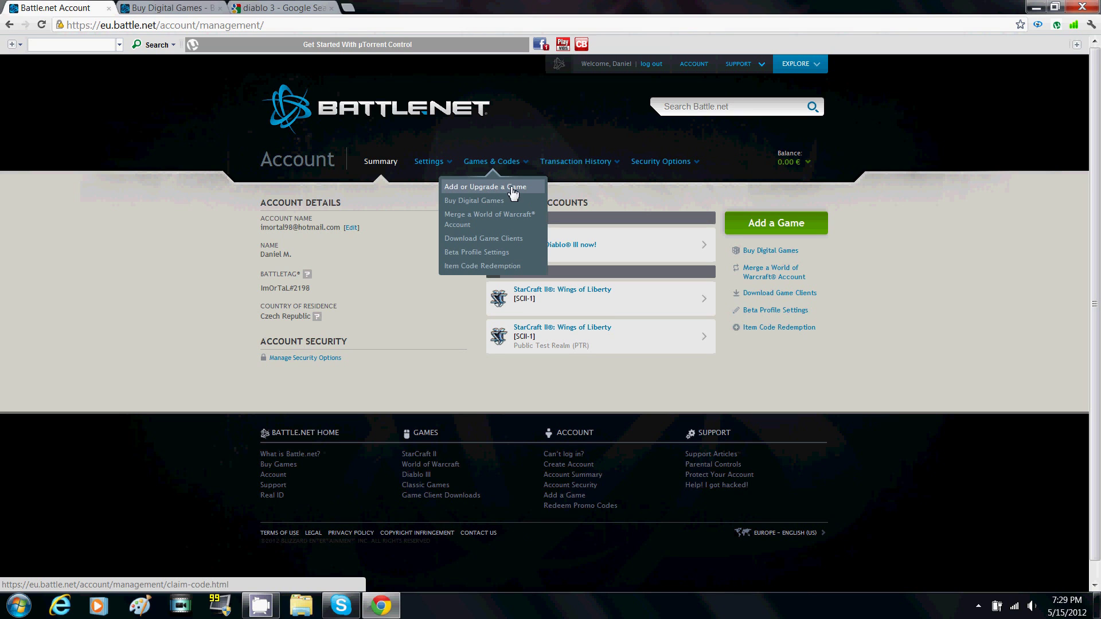
left_click(791, 224)
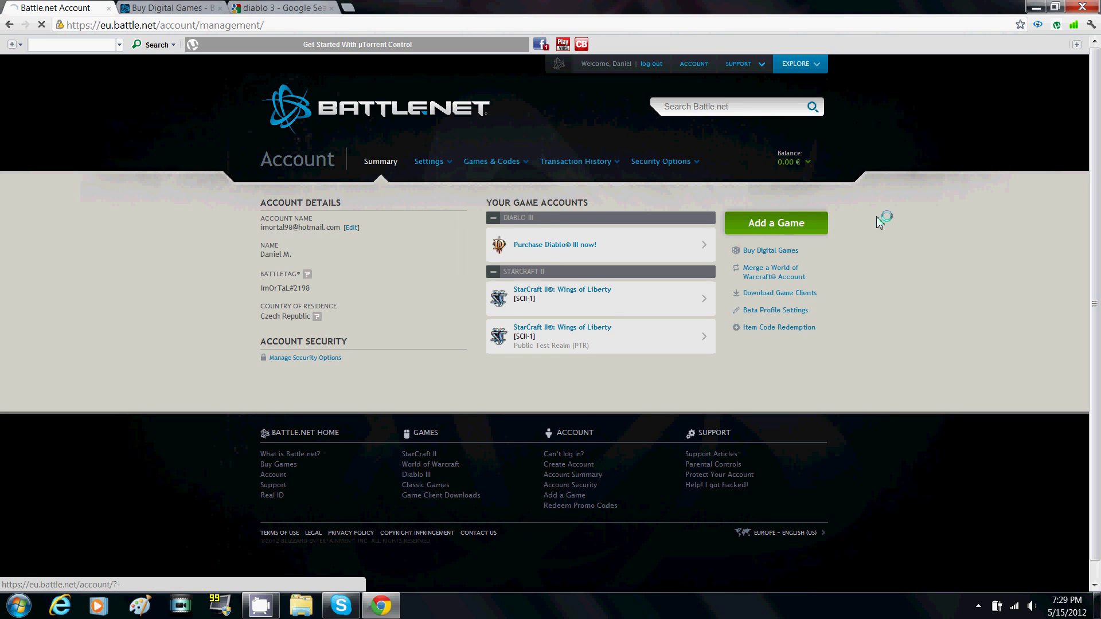
Step: View the game key activation page and its Games & Codes options, and return to the account summary
left_click(331, 301)
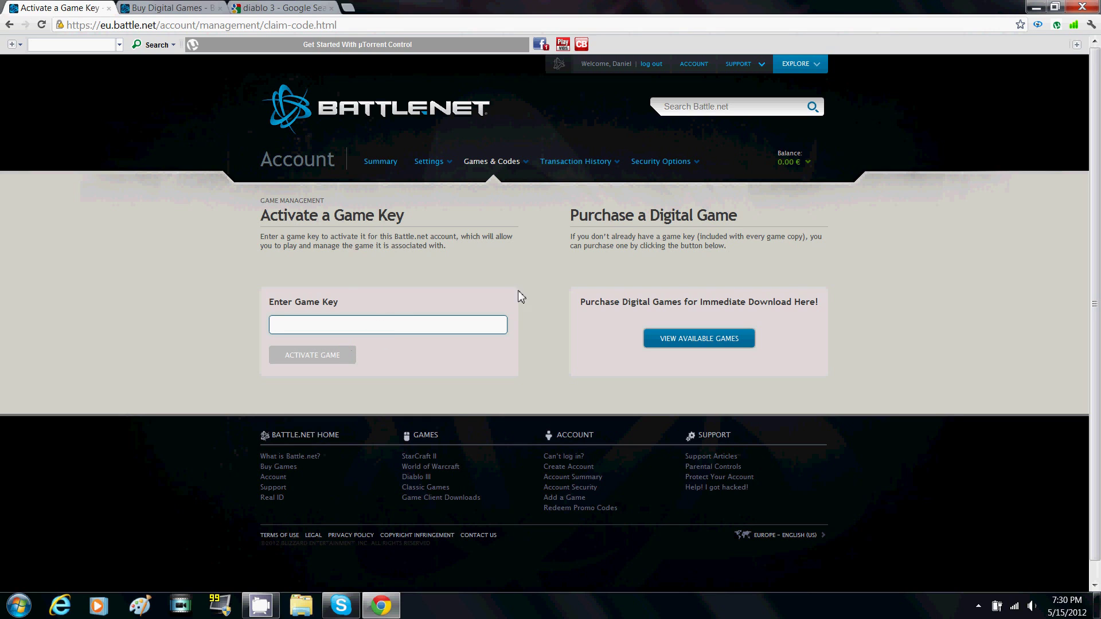
left_click(484, 162)
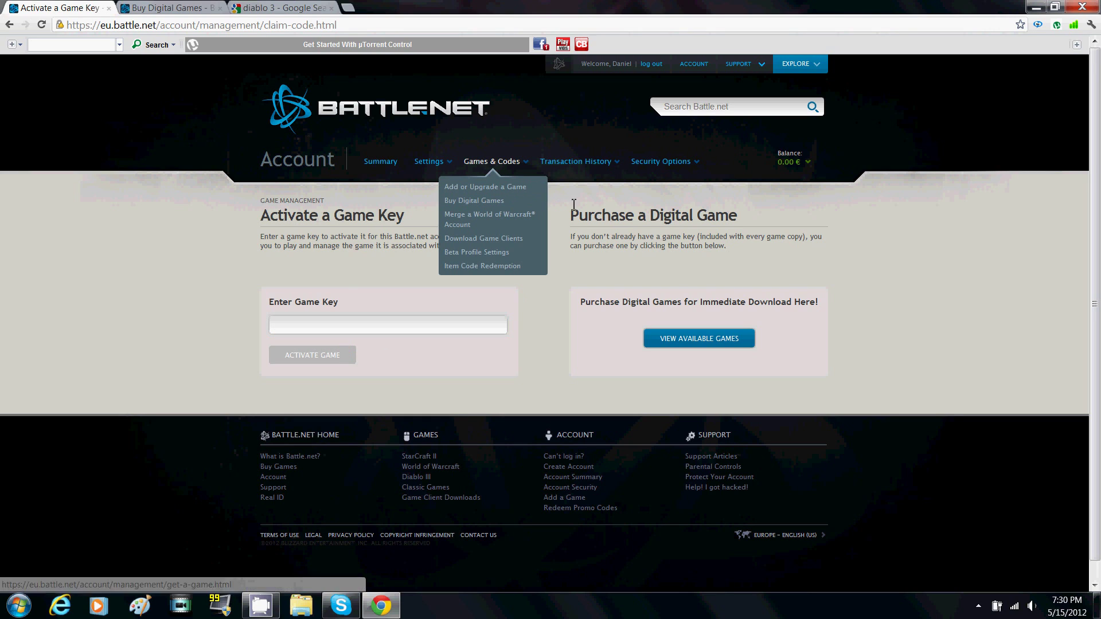
left_click(9, 25)
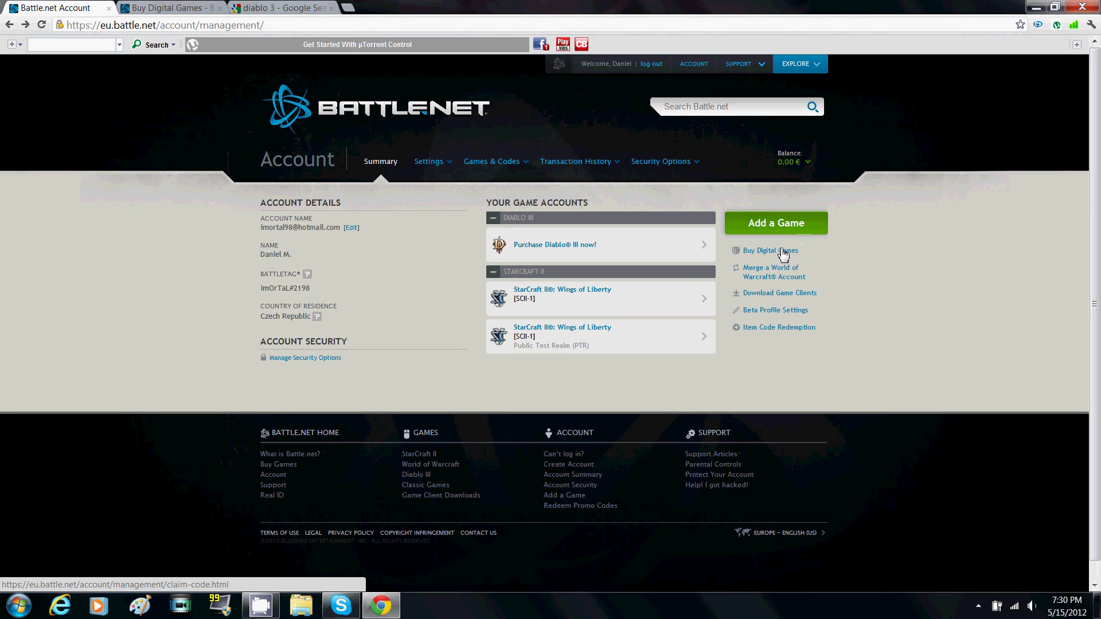
Step: Minimize the browser, open Computer and launch the Diablo III setup from the DVD RW Drive (D:)
left_click(1035, 6)
left_click(19, 605)
left_click(312, 425)
double_click(613, 192)
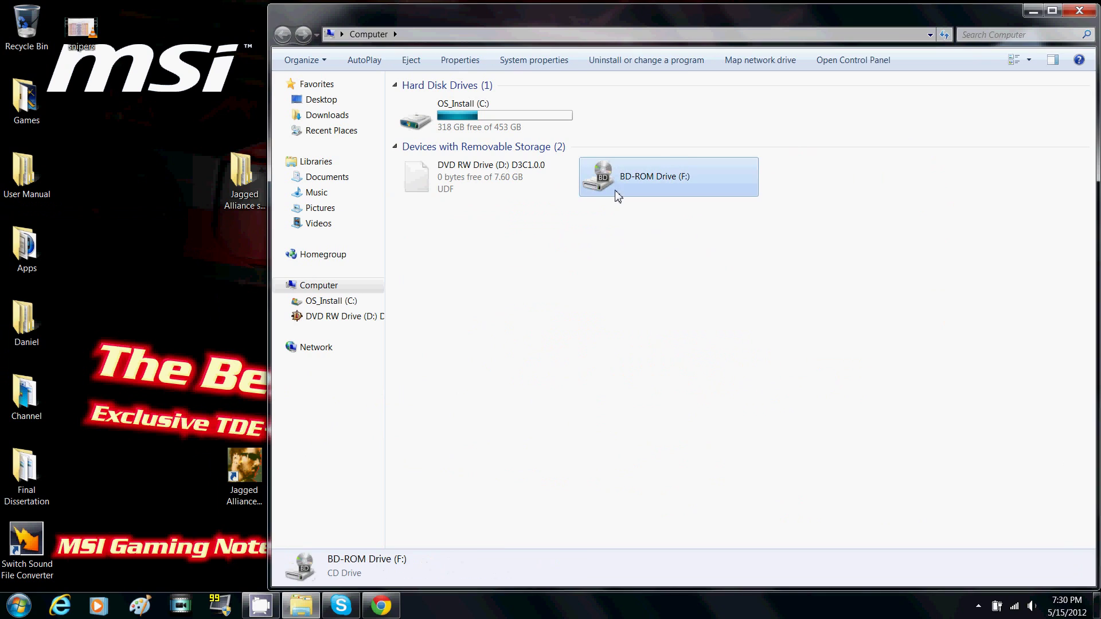
left_click(642, 314)
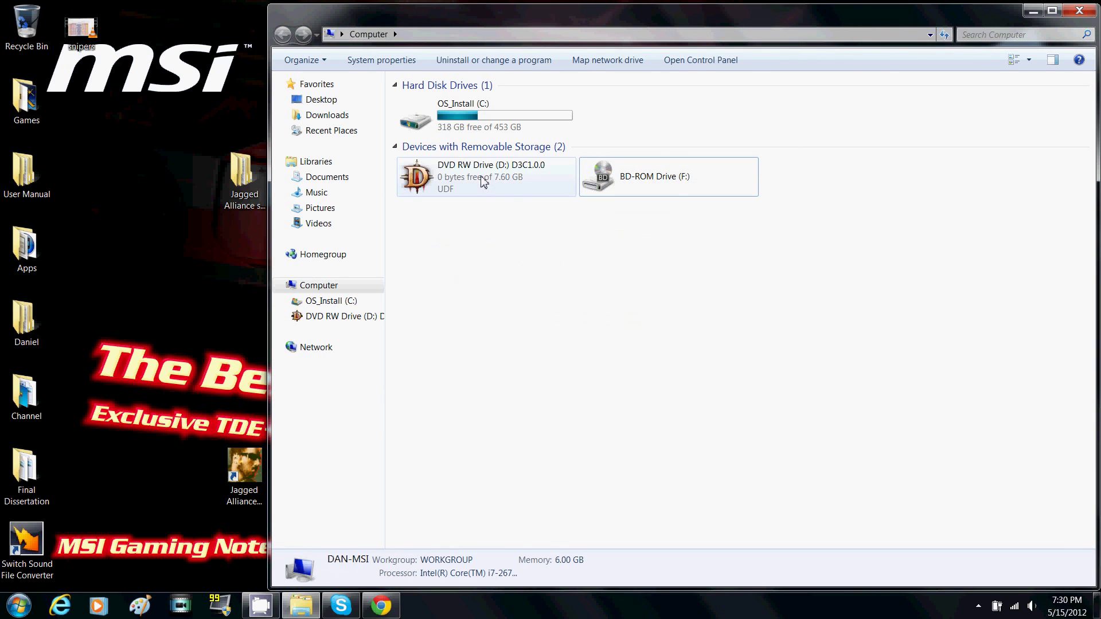
left_click(449, 179)
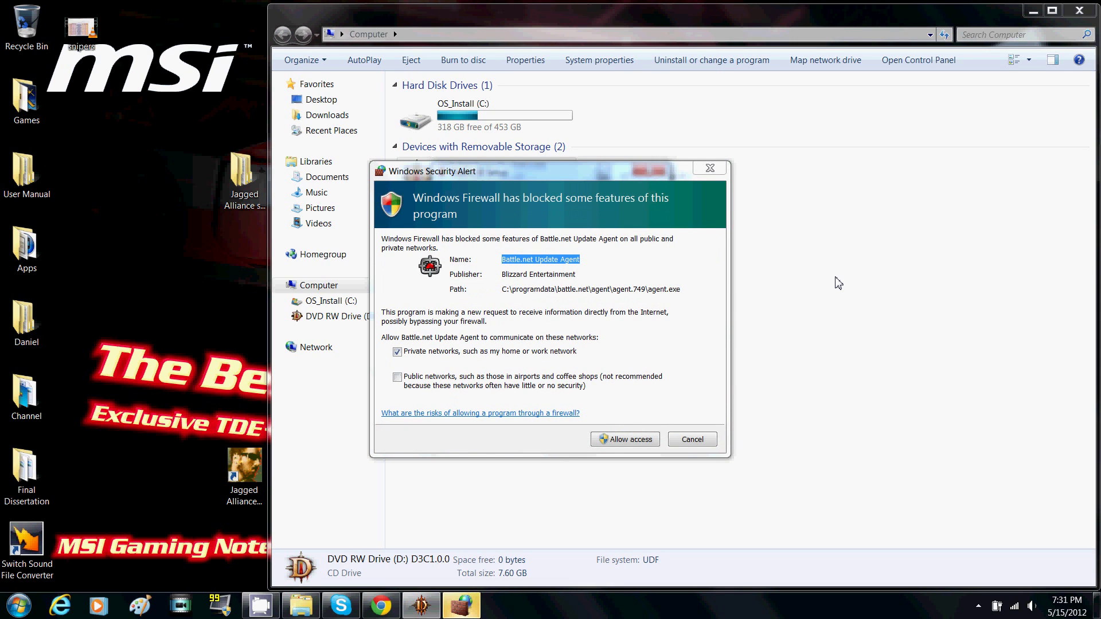
Step: Allow the Battle.net Update Agent through Windows Firewall on private networks and minimize the Computer window
left_click(641, 439)
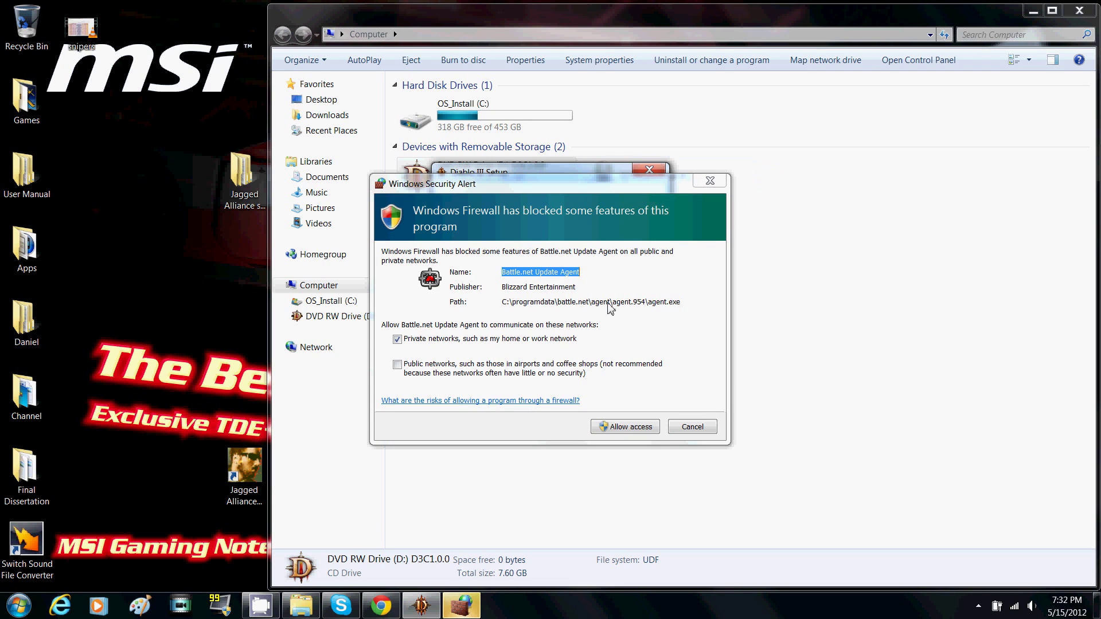
left_click(616, 430)
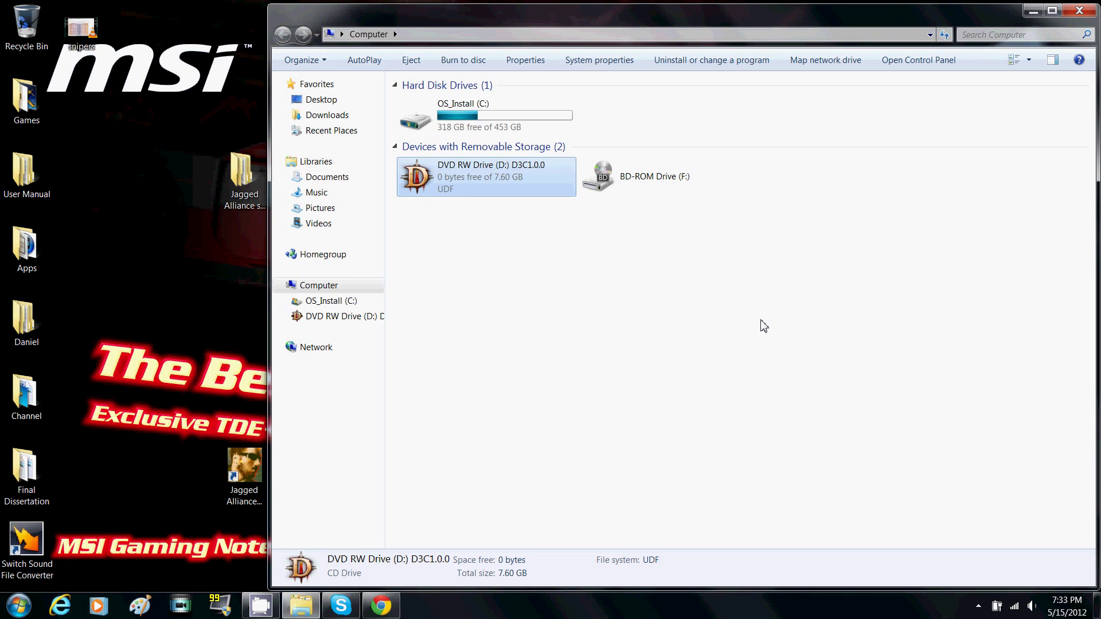
left_click(1032, 11)
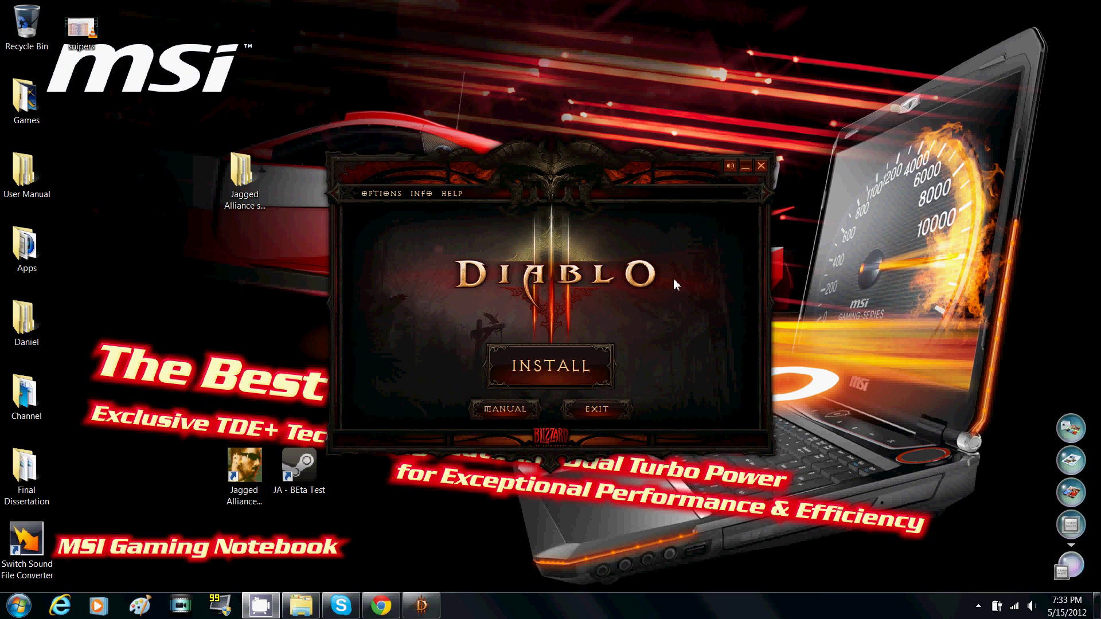
left_click(379, 193)
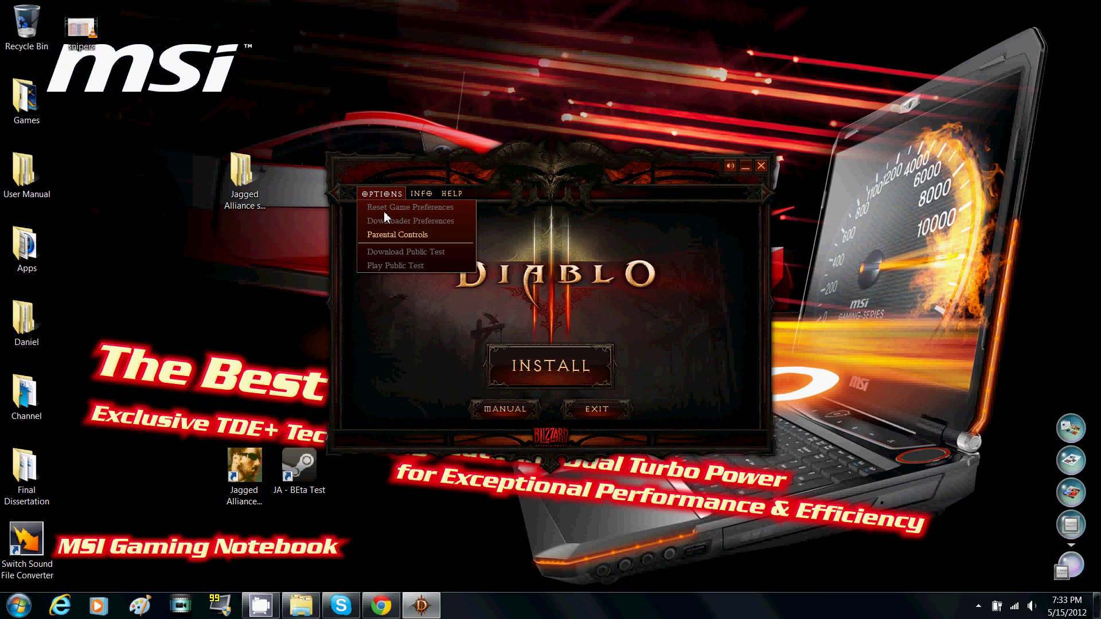
left_click(423, 194)
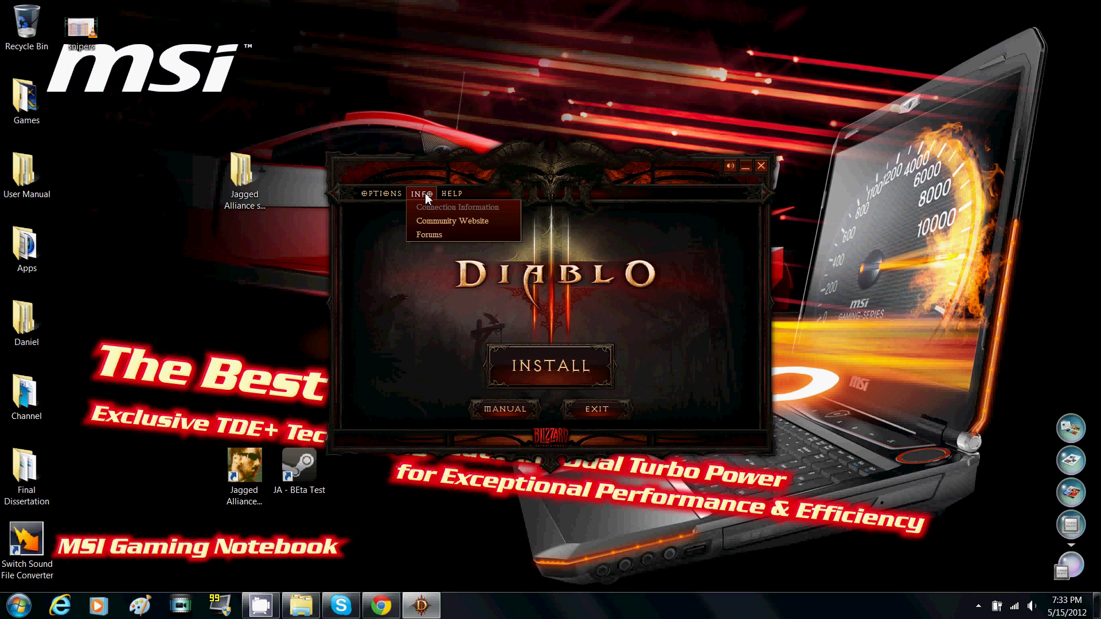
left_click(449, 195)
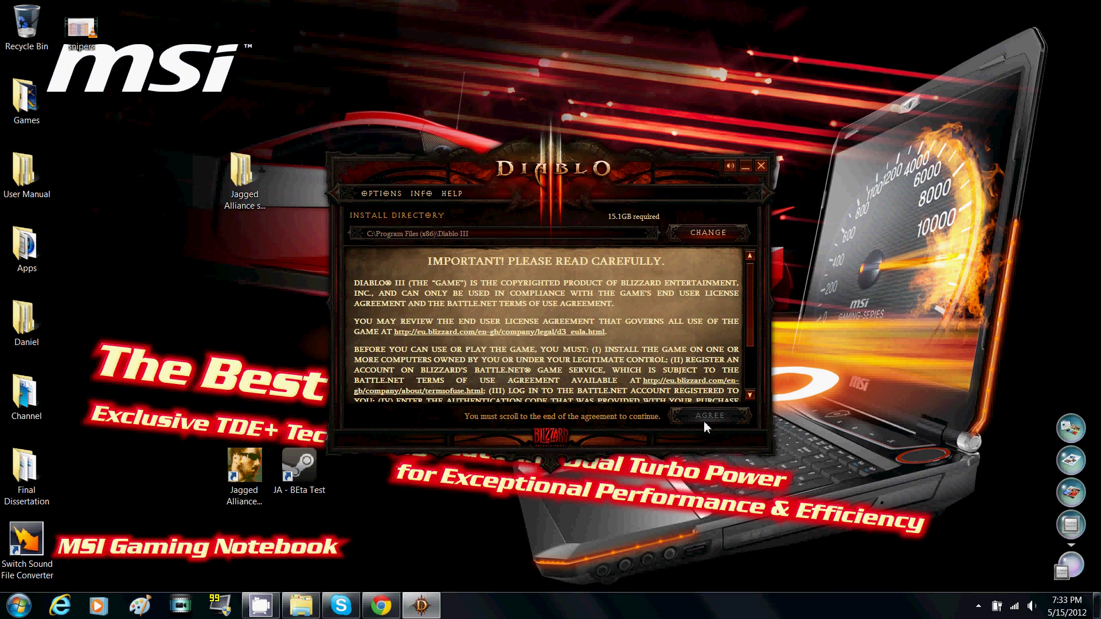
Step: Accept the Diablo III agreement to start the installation and open the Battle.net page for activating the game
left_click_drag(753, 300, 753, 343)
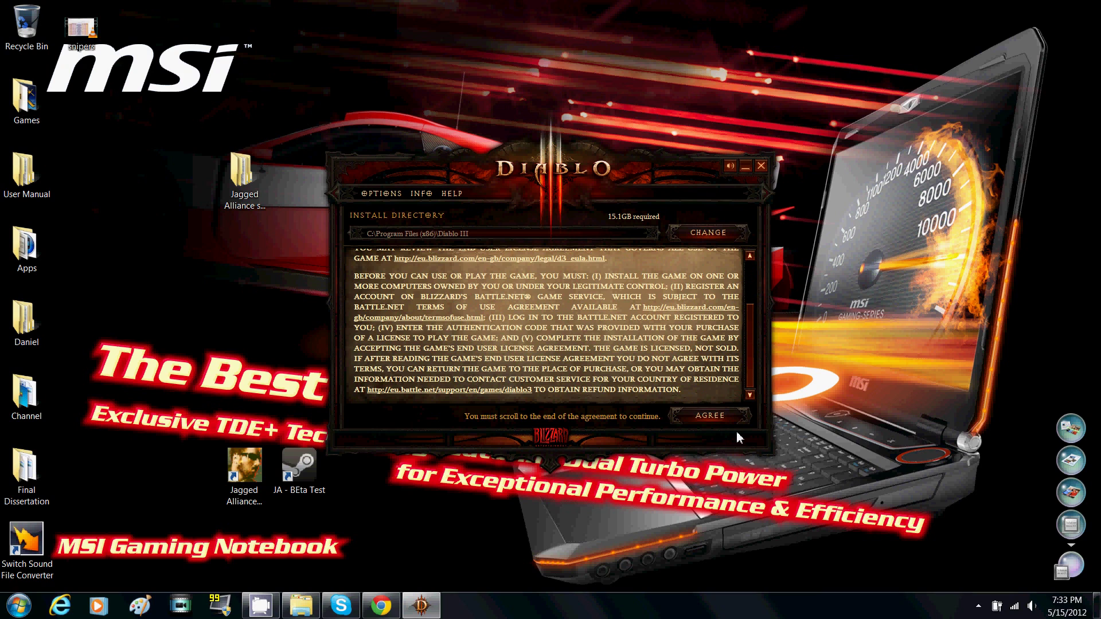
left_click(725, 417)
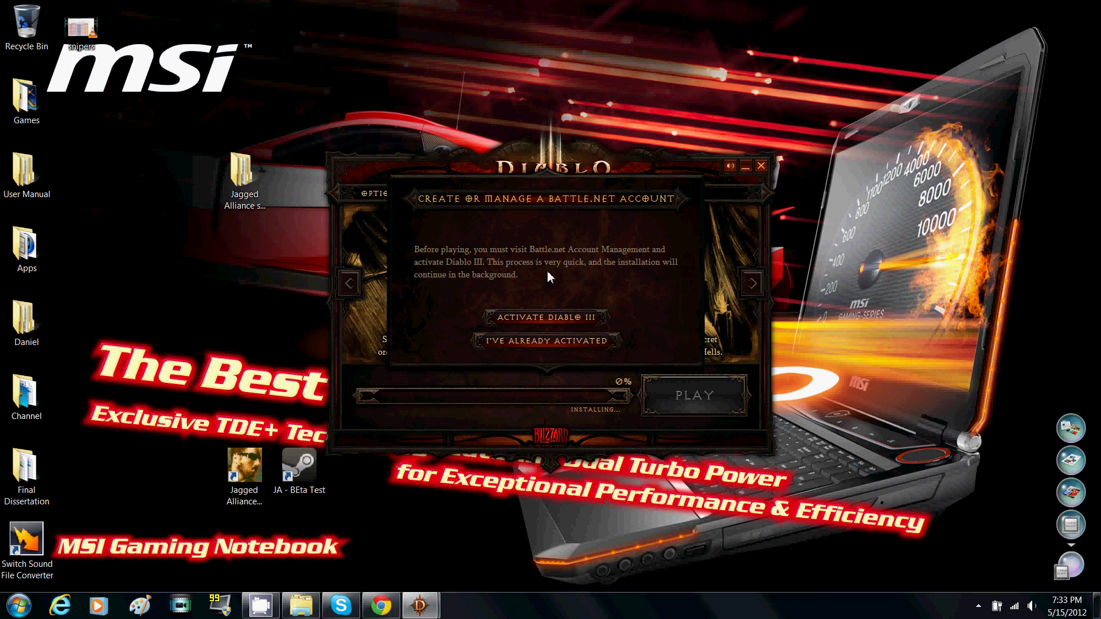
left_click(532, 318)
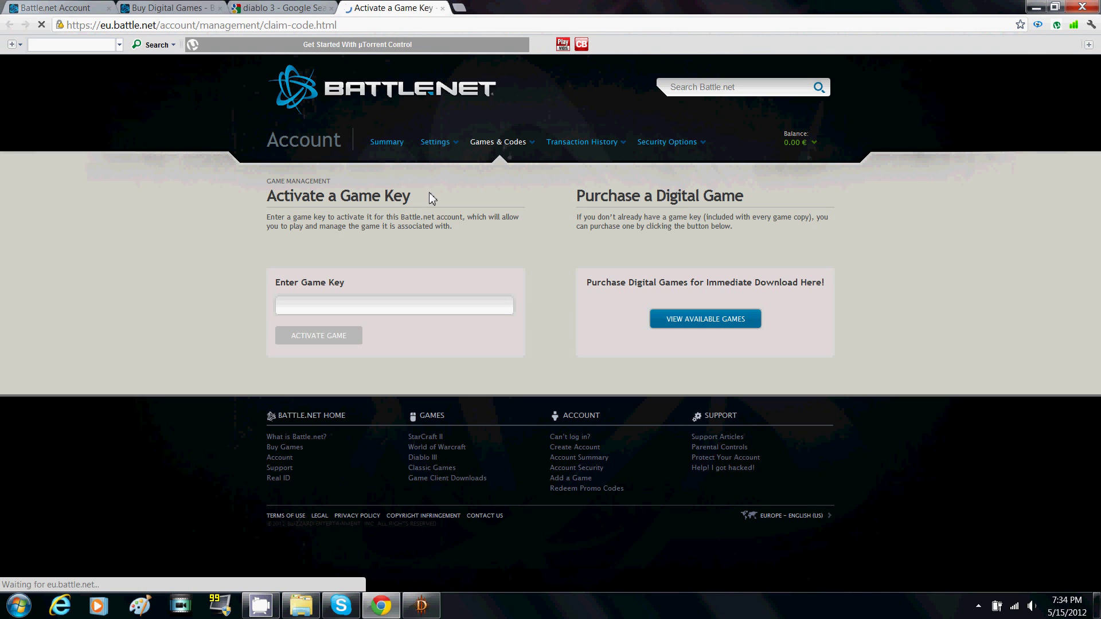
Step: Paste the game key, submit it for activation and confirm the creation of the Diablo III (Standard Edition) account
left_click(458, 328)
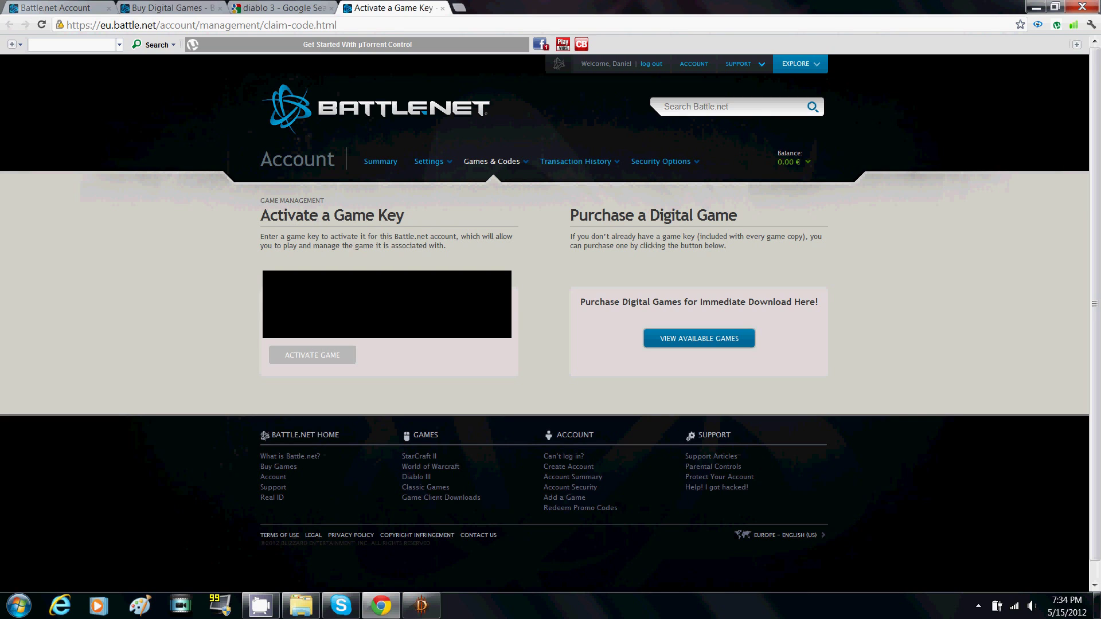
key("ctrl+v")
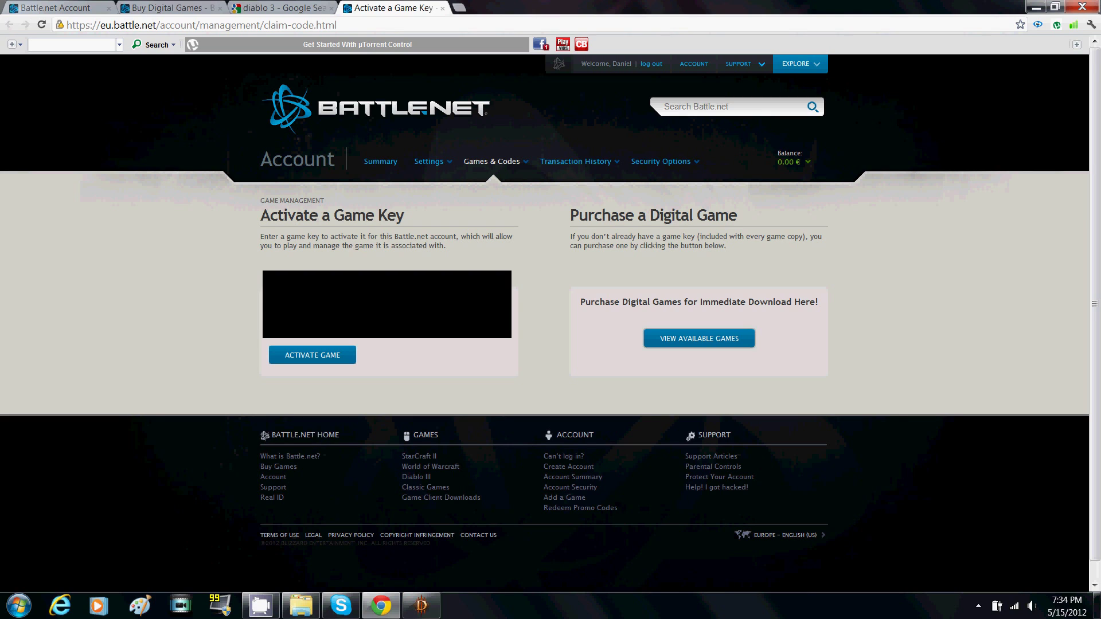
left_click(328, 357)
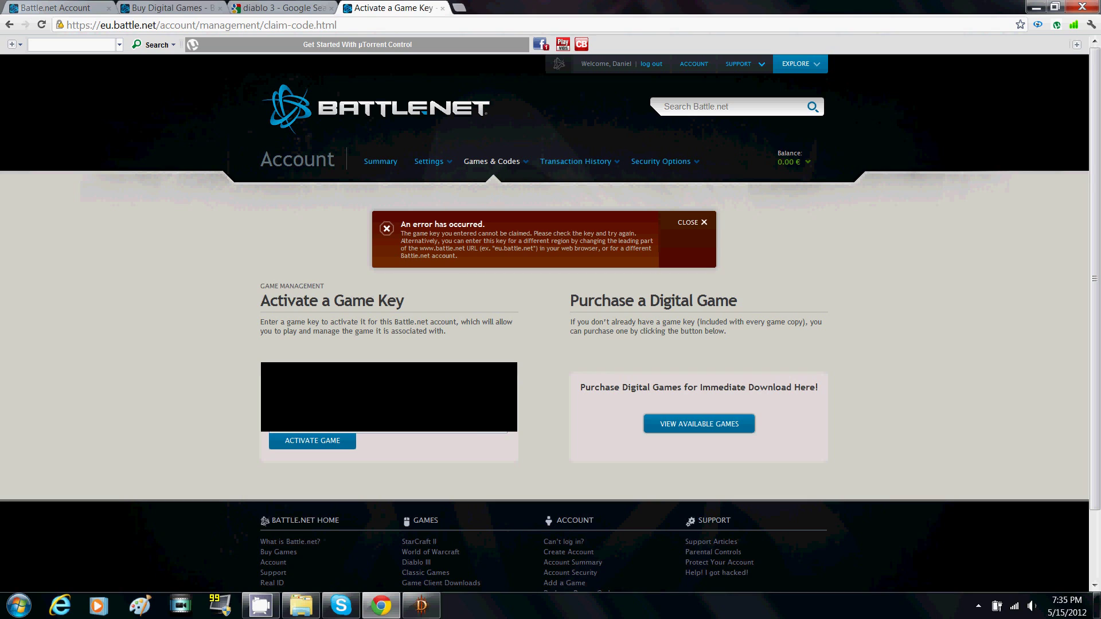
left_click(332, 441)
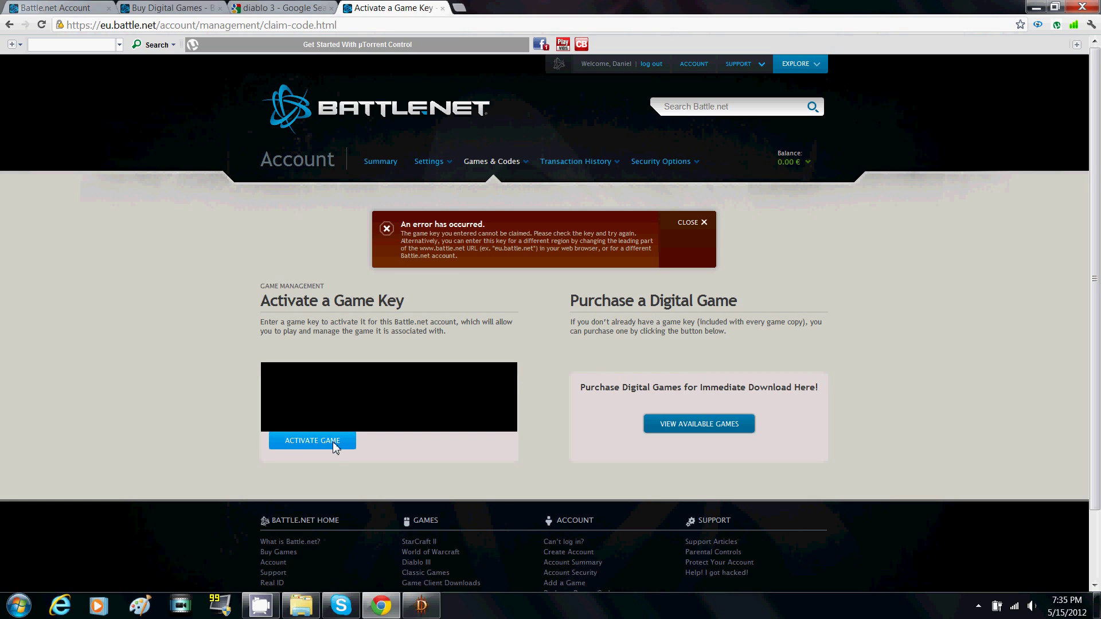
left_click(332, 441)
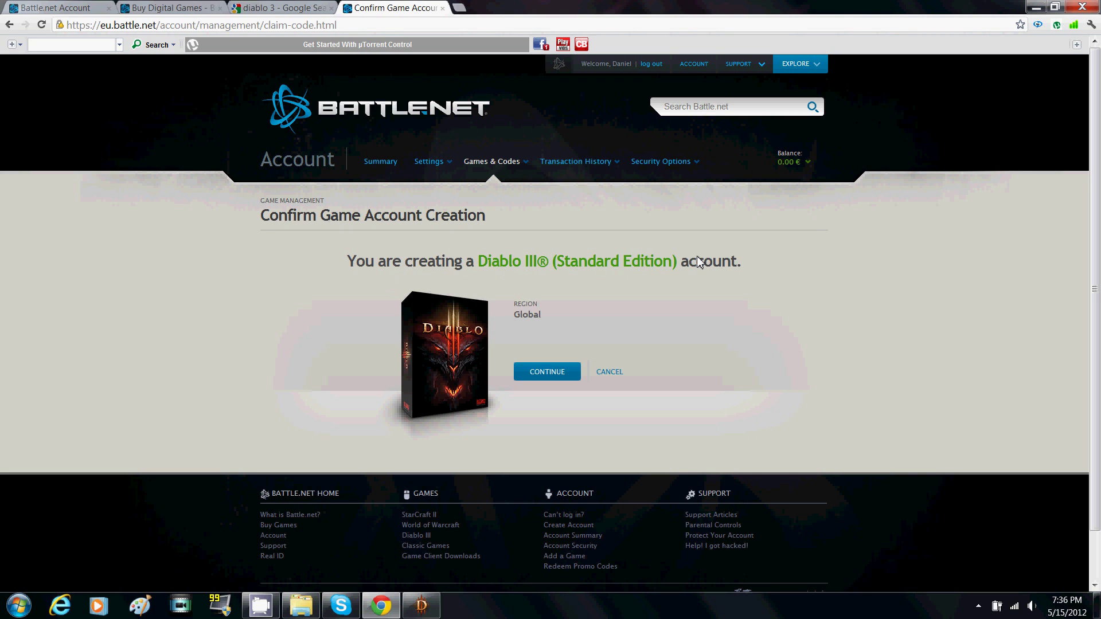
left_click(524, 375)
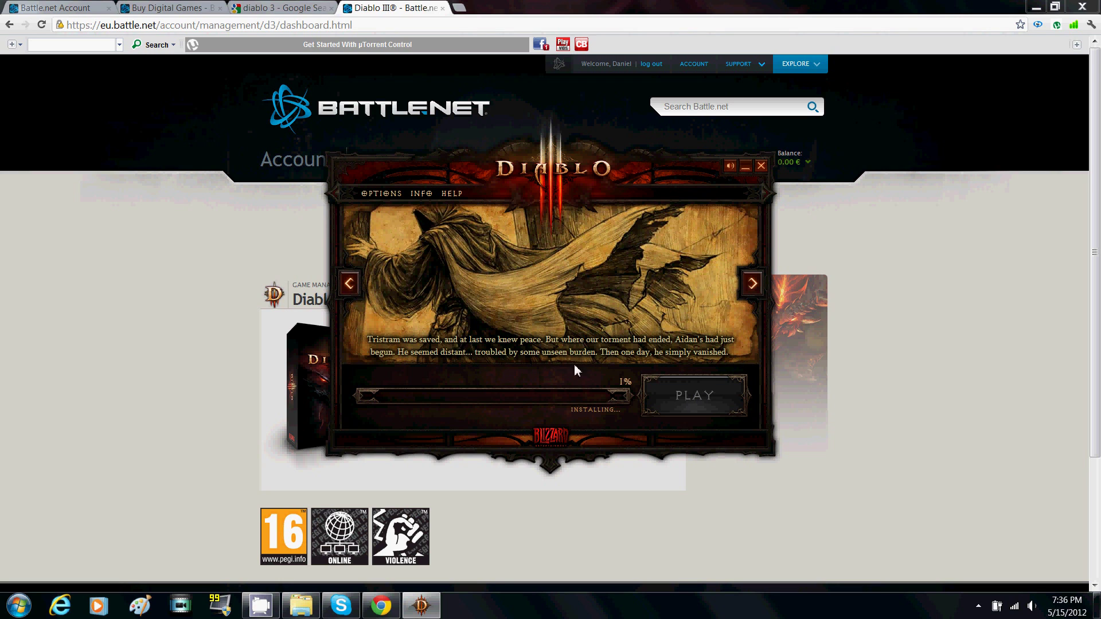
Step: Move the installer window aside, check the activation result on the Battle.net page and return to the installer
left_click_drag(619, 183, 701, 170)
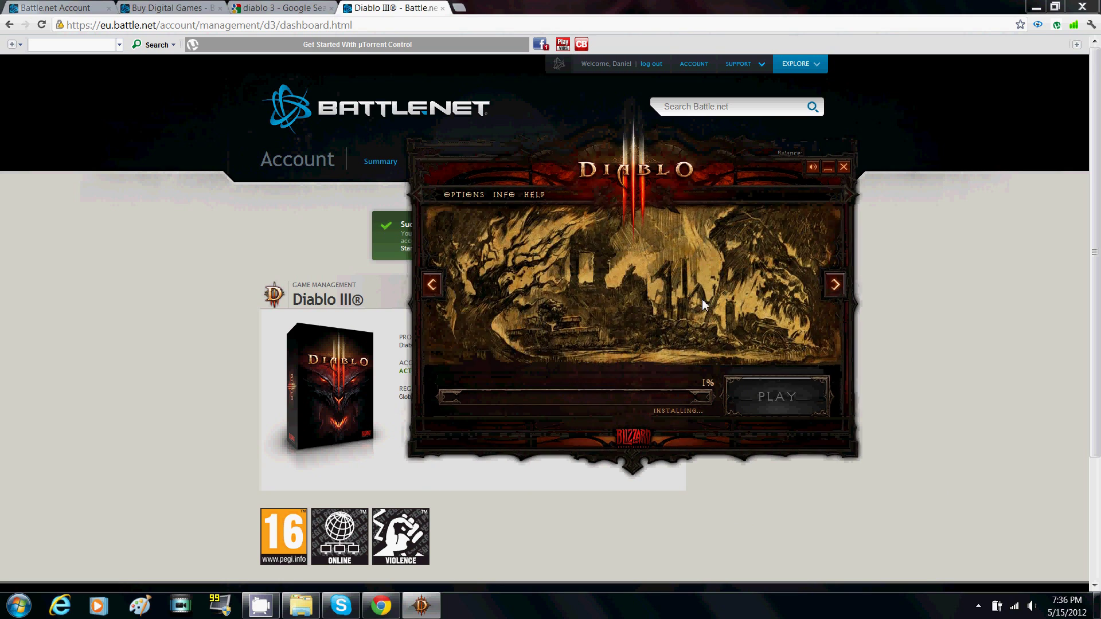
left_click(381, 605)
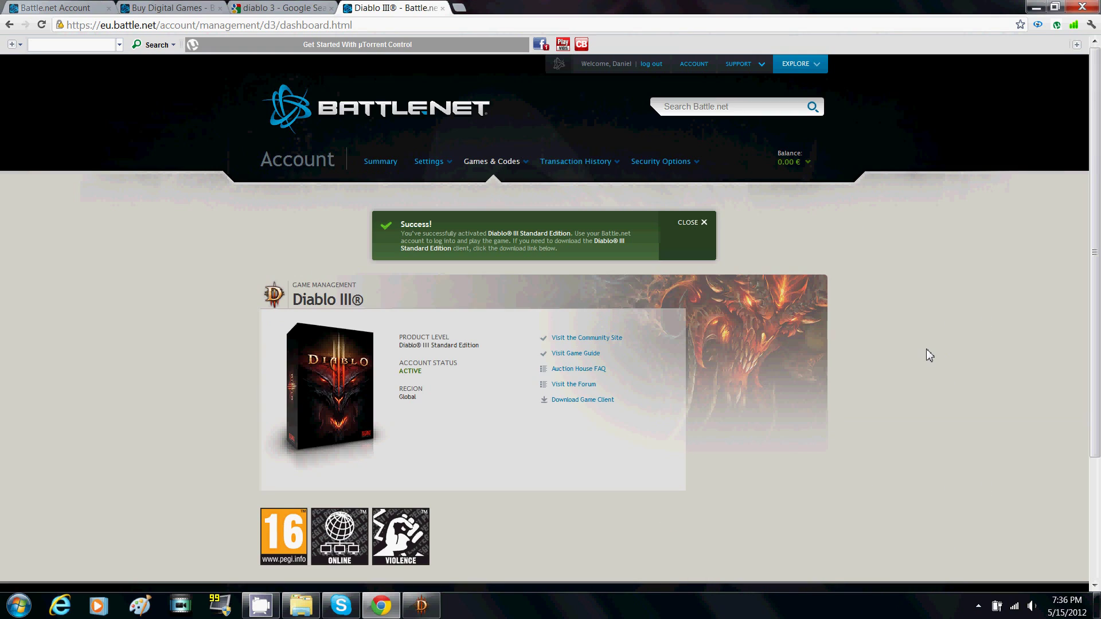
left_click(421, 605)
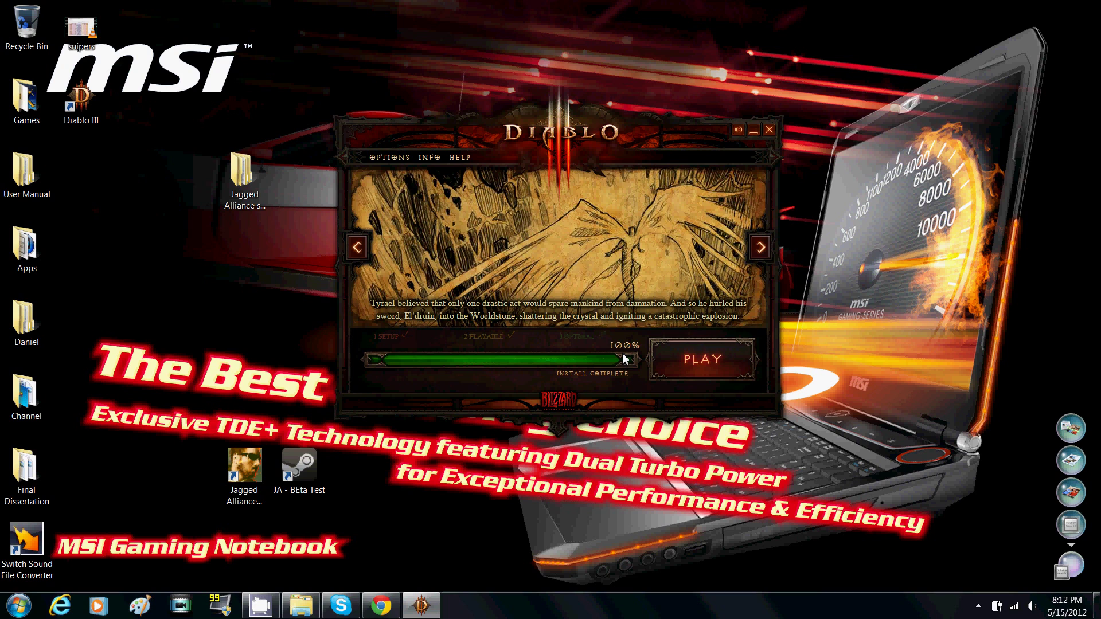
Step: Examine the data traffic in the wireless network connection's status, close it and launch Diablo III
left_click(1014, 606)
left_click(956, 408)
right_click(957, 408)
left_click(982, 424)
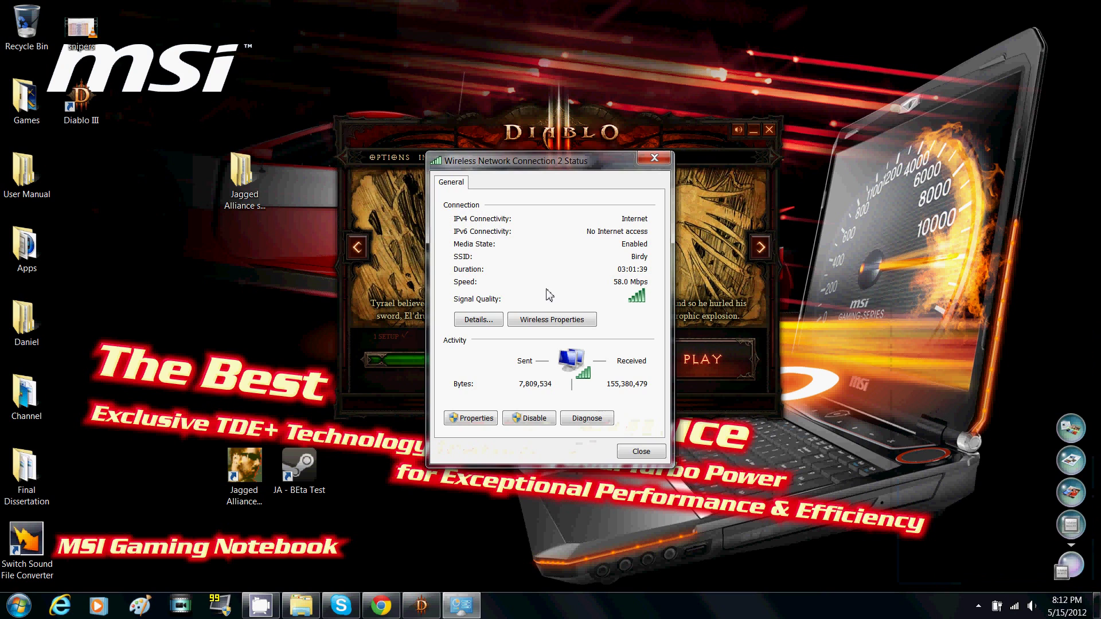
left_click_drag(567, 162, 971, 151)
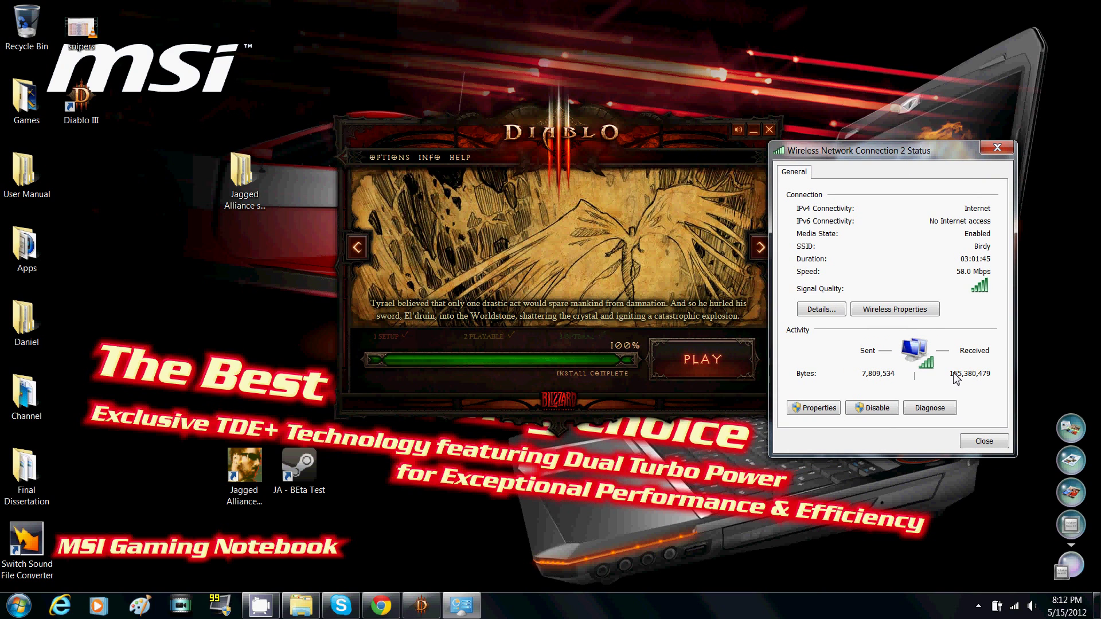
left_click(983, 442)
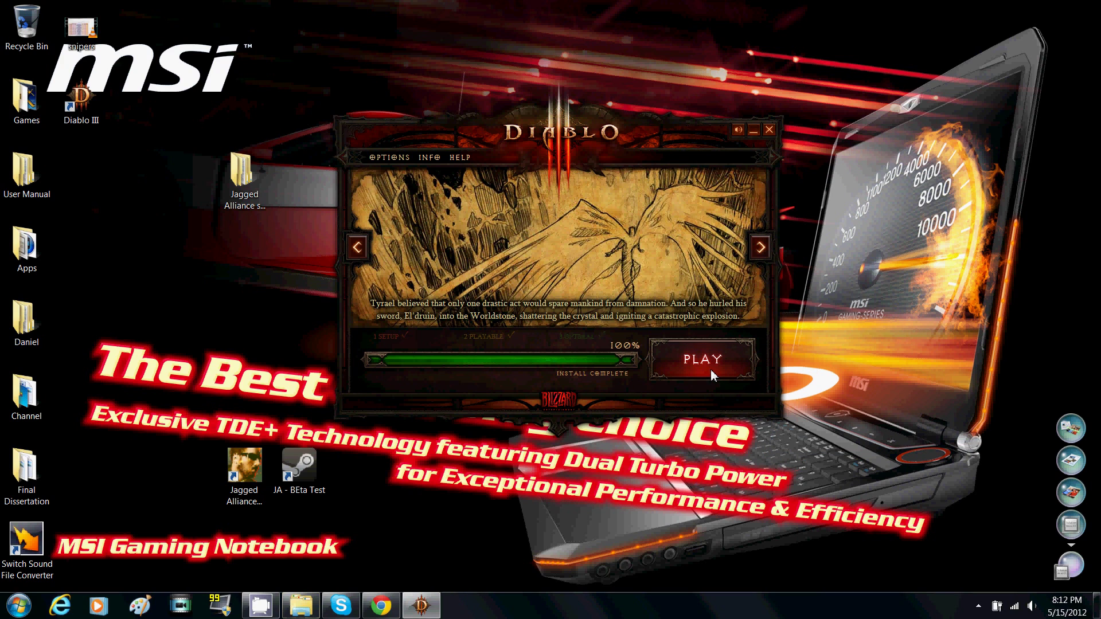
left_click(704, 374)
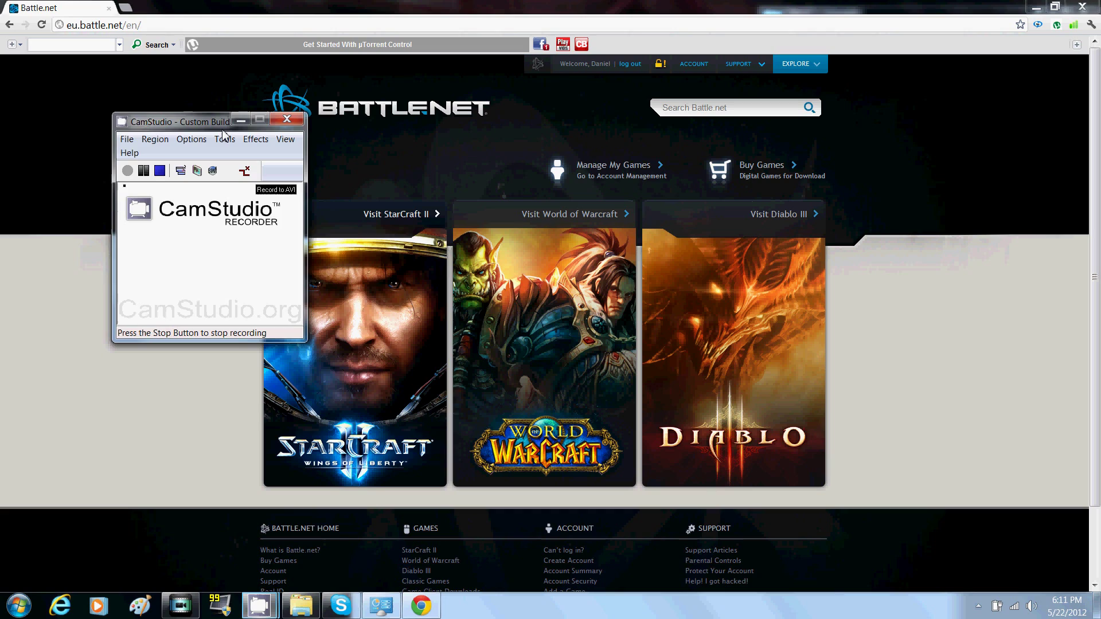
Step: Minimize the CamStudio window, open Battle.net account management and review the game accounts in the summary
left_click(241, 120)
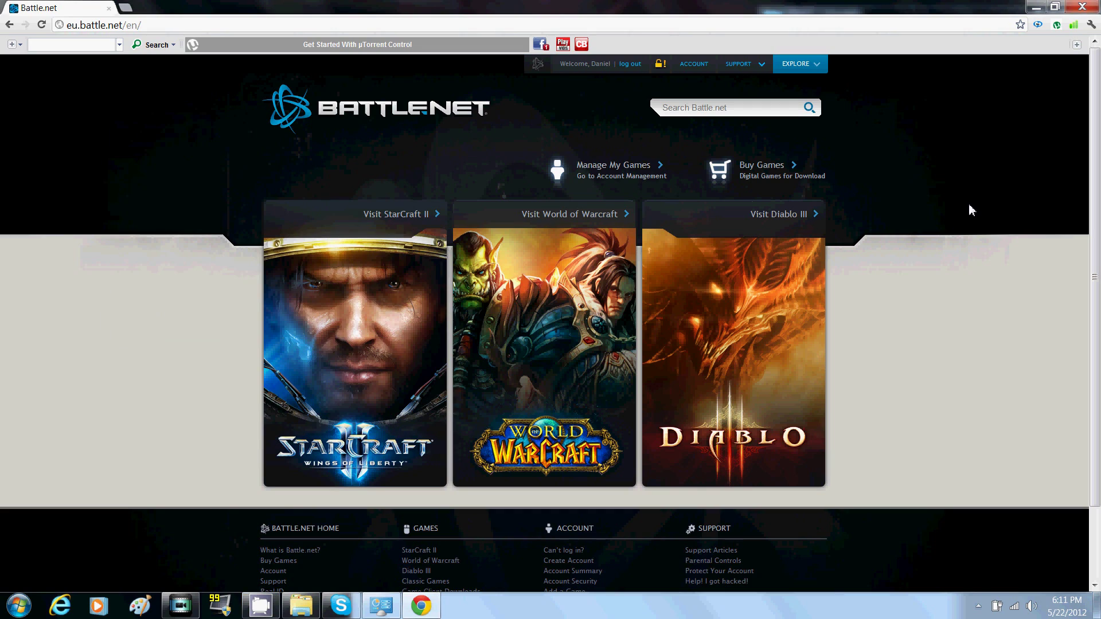
left_click(694, 65)
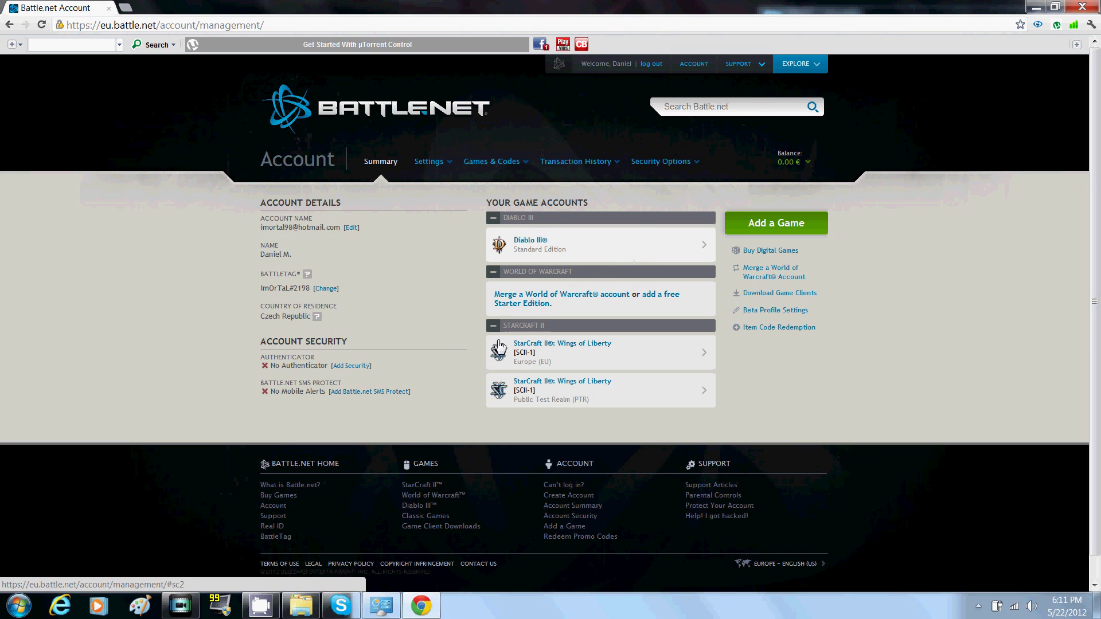
scroll(929, 283, "down", 1)
scroll(929, 283, "up", 1)
Step: Show the hidden notification area icons
left_click(978, 606)
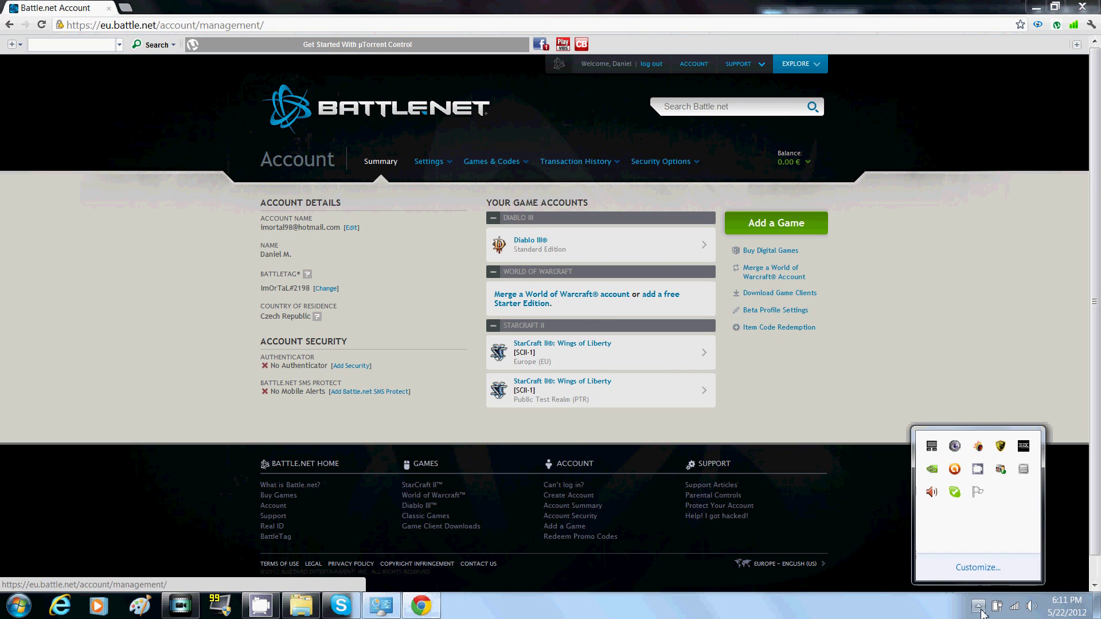